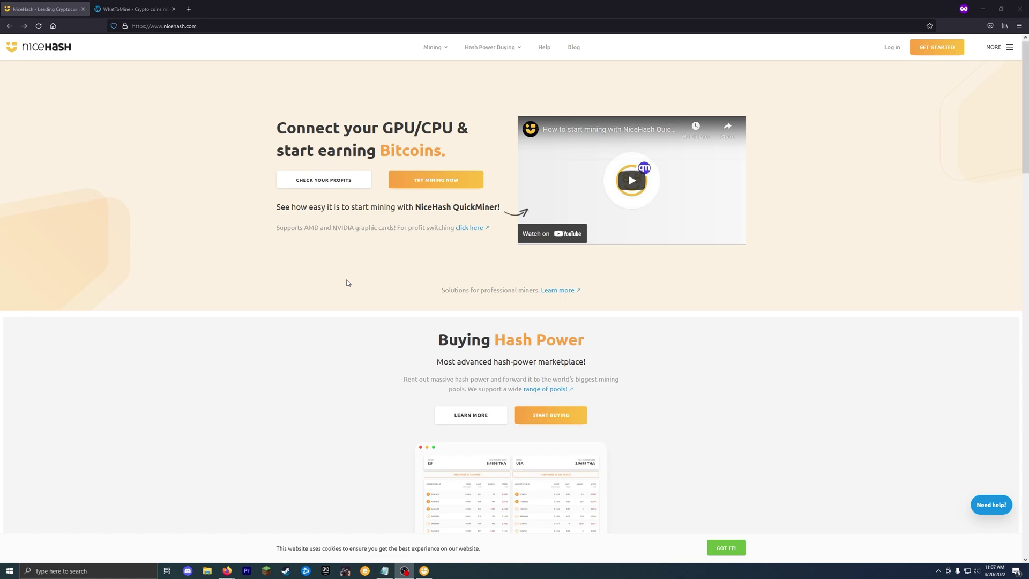
# Look over the NiceHash homepage, including the hash power, latest news and Profitability Calculator sections
pyautogui.scroll(-2, 311, 392)
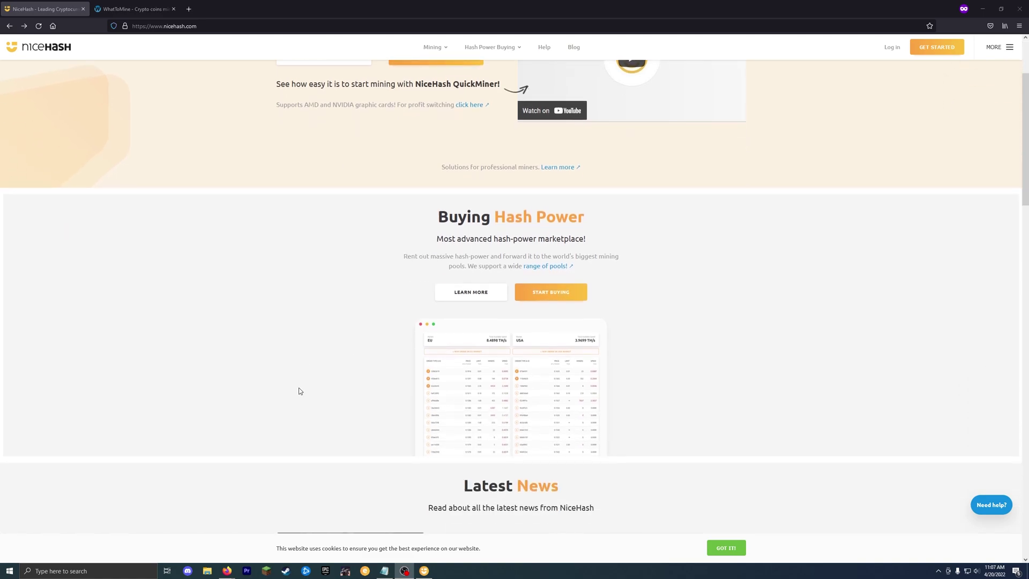
pyautogui.scroll(2, 285, 394)
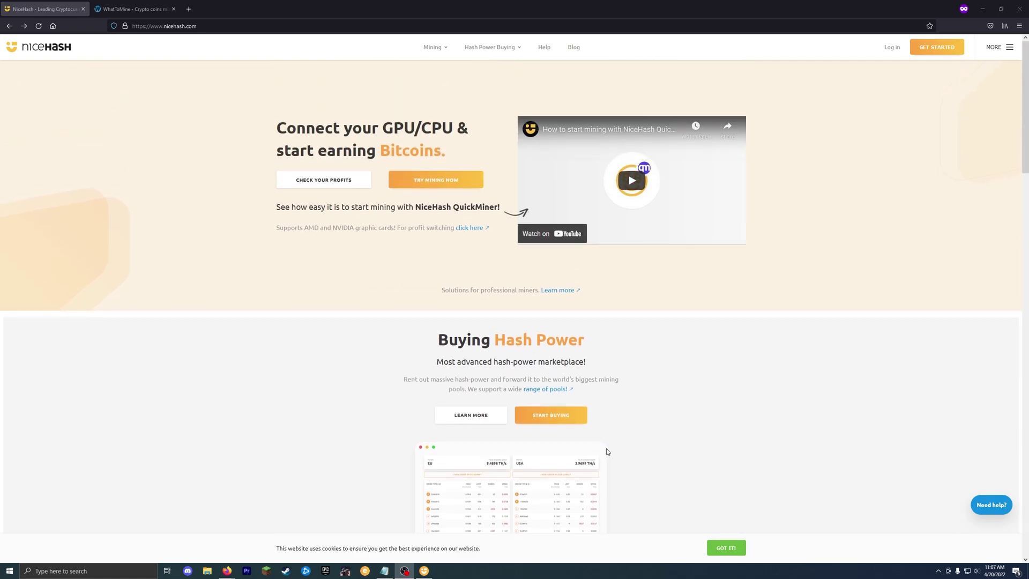
pyautogui.scroll(-3, 608, 452)
pyautogui.scroll(3, 536, 472)
pyautogui.scroll(-4, 448, 515)
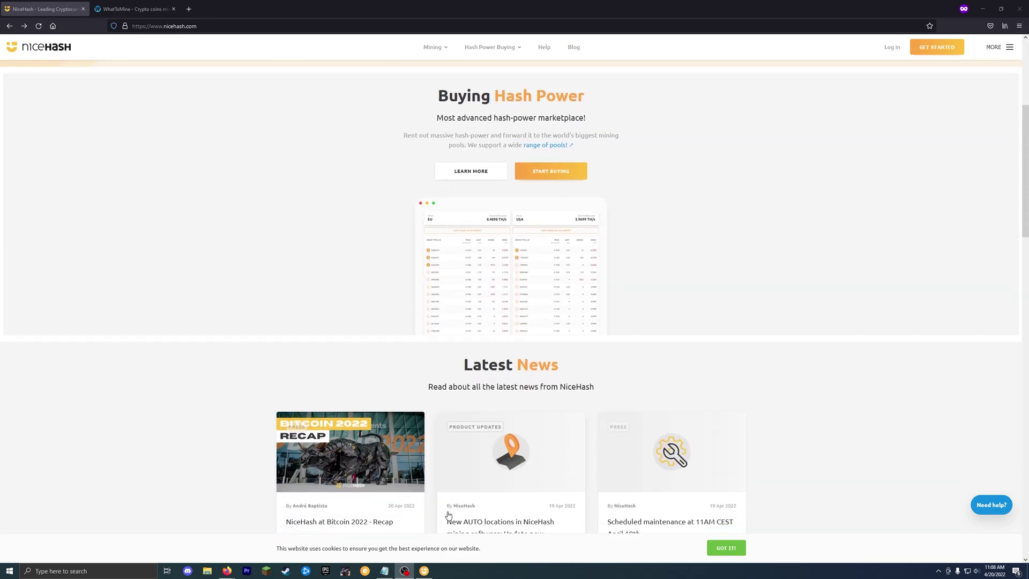
pyautogui.scroll(-9, 448, 515)
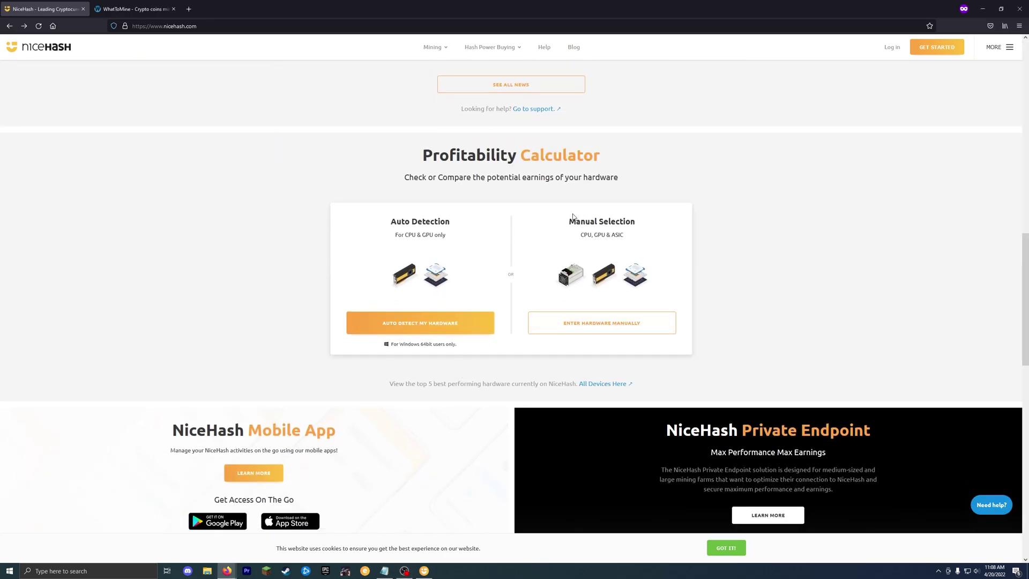
pyautogui.scroll(3, 337, 259)
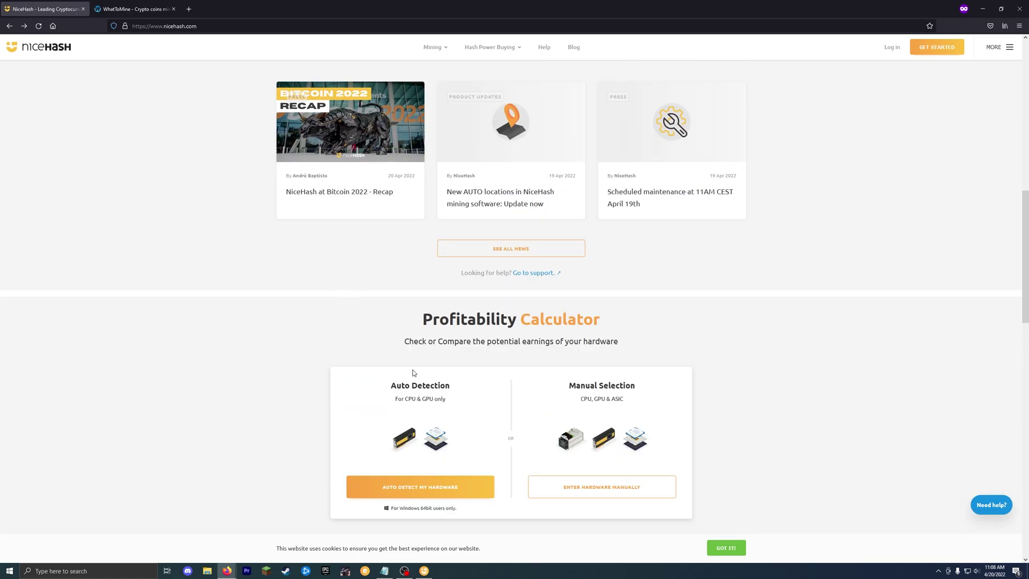
pyautogui.scroll(11, 335, 397)
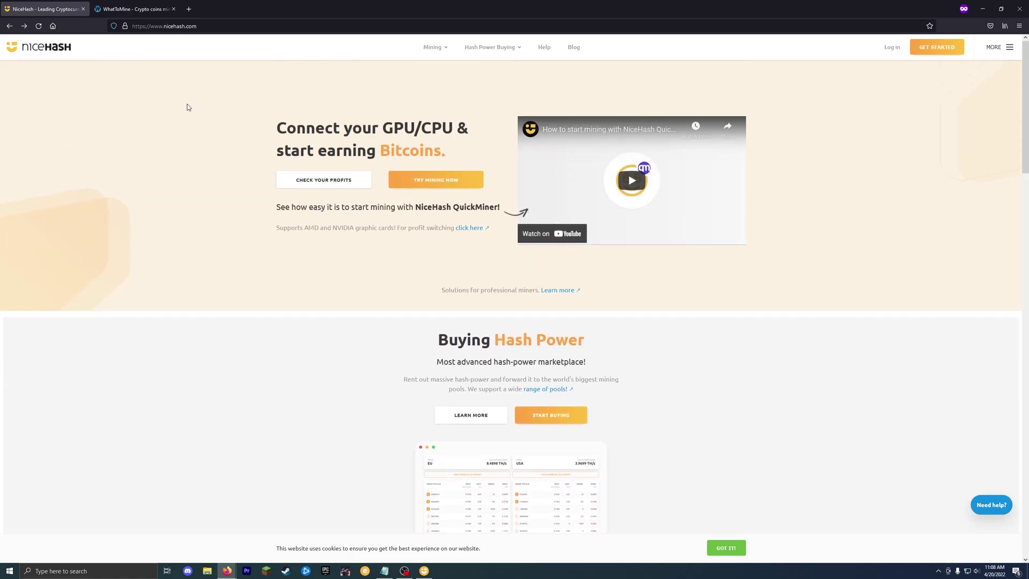
# Switch to the WhatToMine page, calculate the profitability of one 3090 at 0.11 $/kWh and review the ranked coin table
pyautogui.hotkey('ctrl', 'Tab')
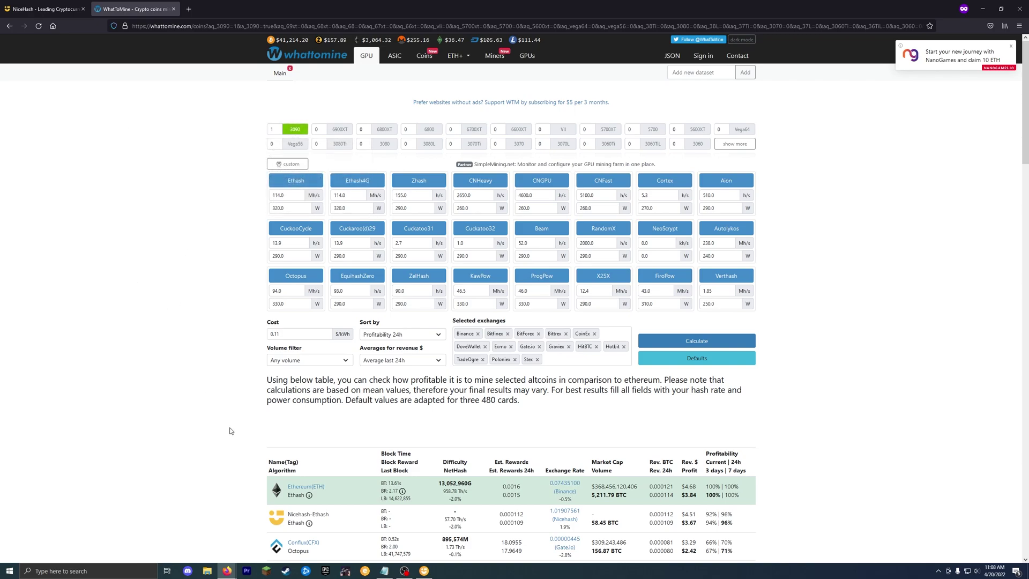
pyautogui.moveTo(305, 333); pyautogui.dragTo(268, 336)
pyautogui.click(268, 336)
pyautogui.click(879, 328)
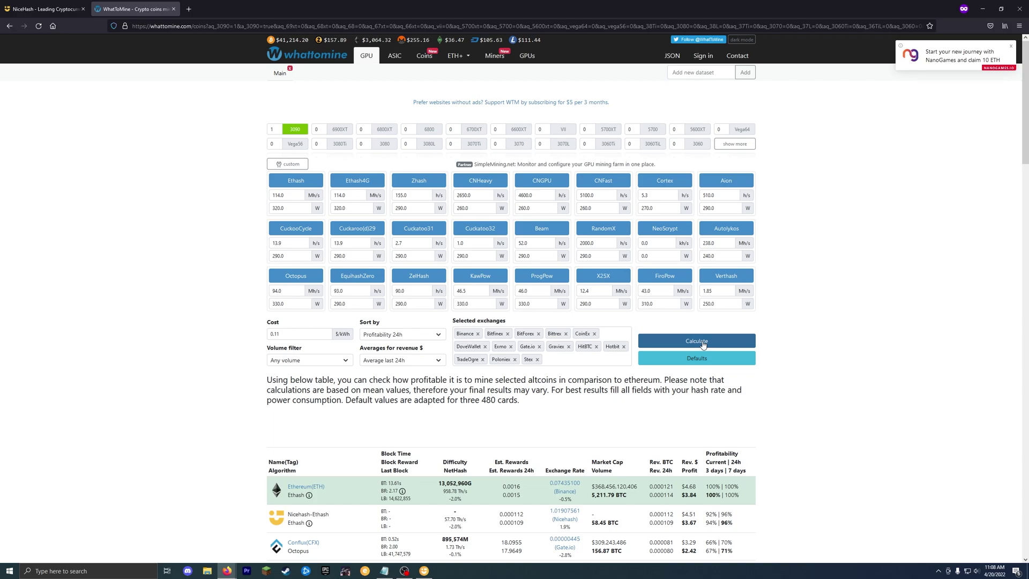
pyautogui.click(703, 343)
pyautogui.scroll(-4, 804, 418)
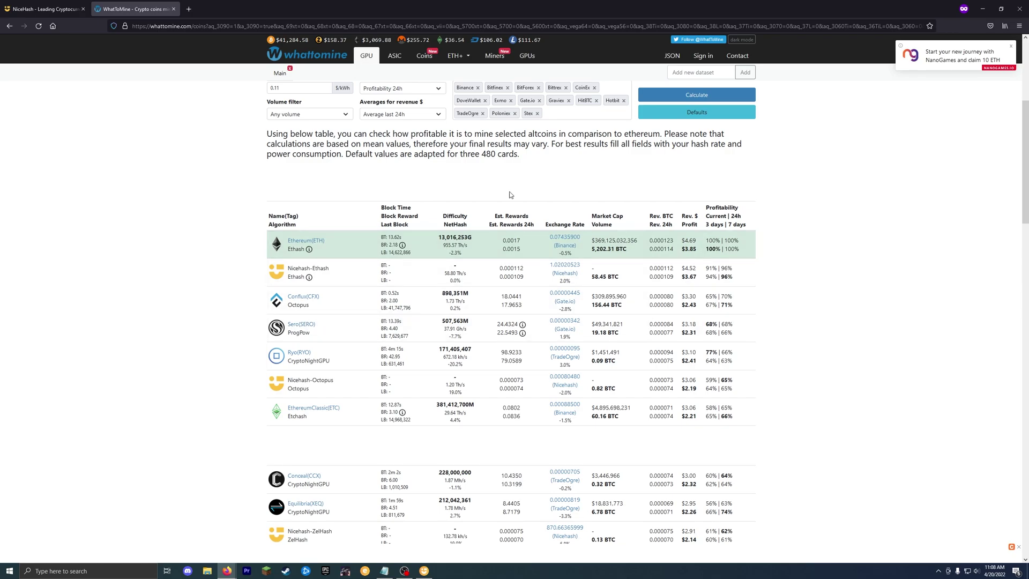
pyautogui.scroll(-6, 510, 194)
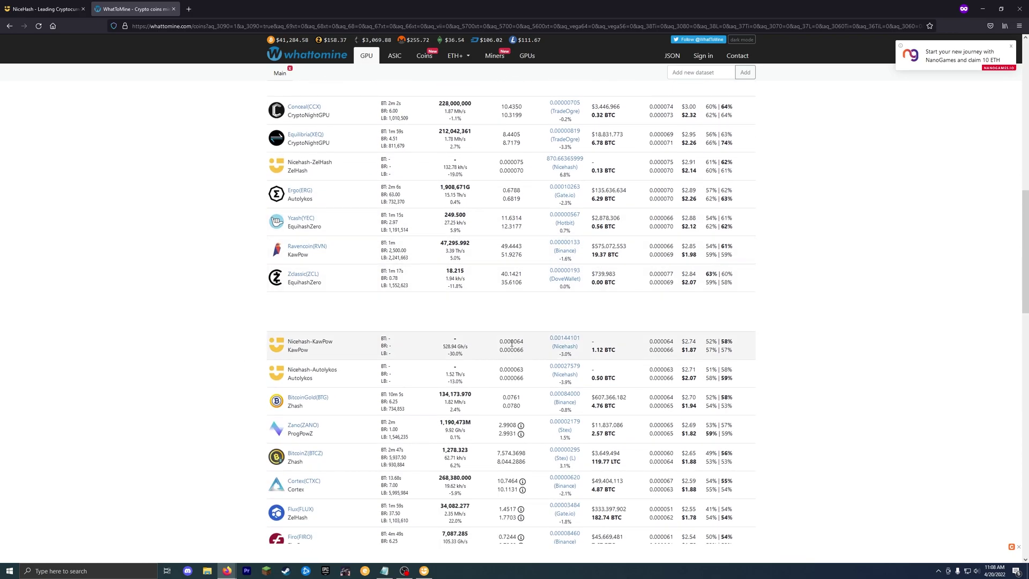
pyautogui.scroll(7, 512, 343)
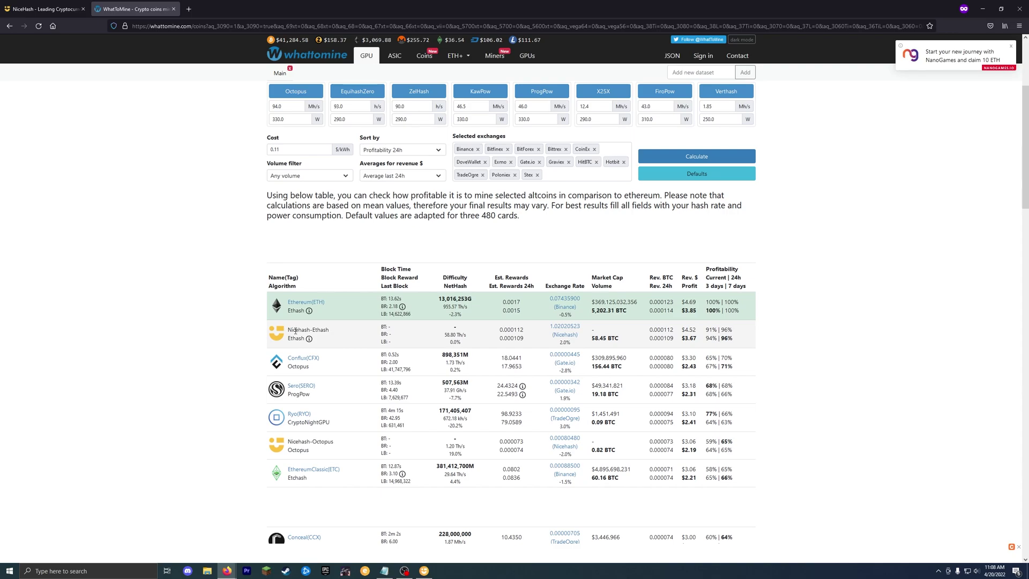
pyautogui.scroll(-5, 281, 335)
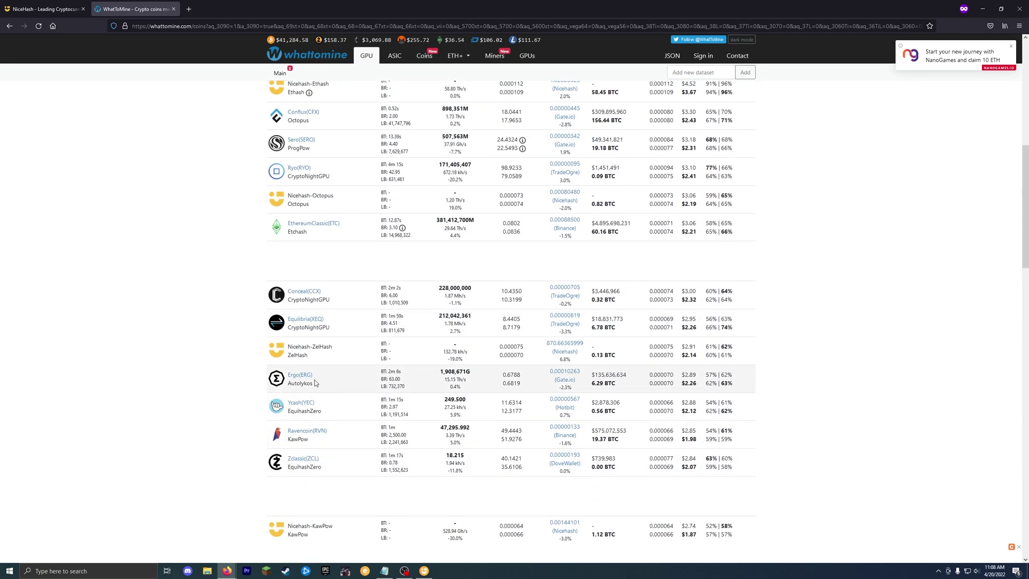
pyautogui.scroll(5, 320, 492)
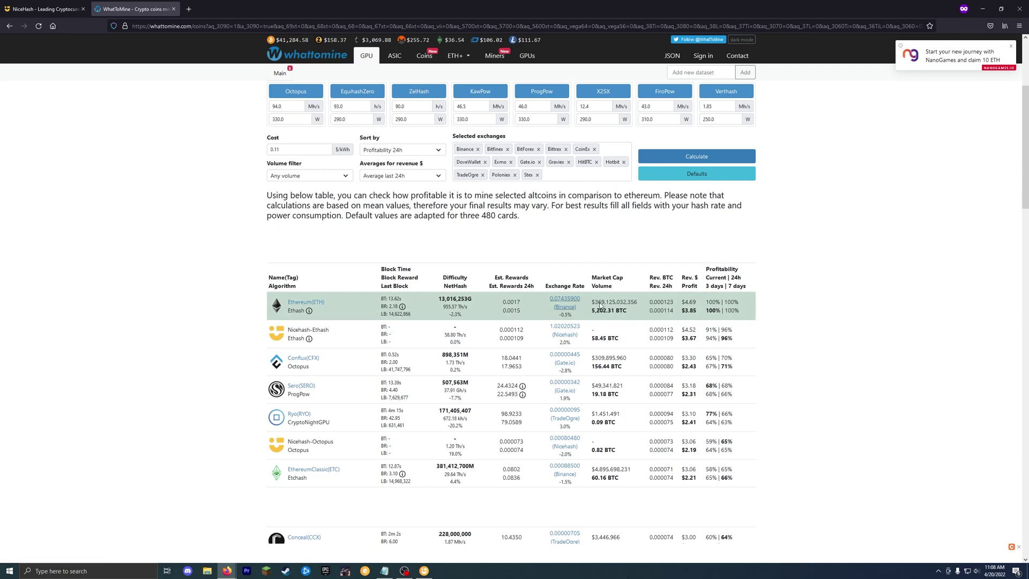
# Open Calculator, multiply the Nicehash-Ethash daily revenue of 4.52 by 30, and close the calculator
pyautogui.click(108, 565)
pyautogui.write('calc')
pyautogui.click(70, 351)
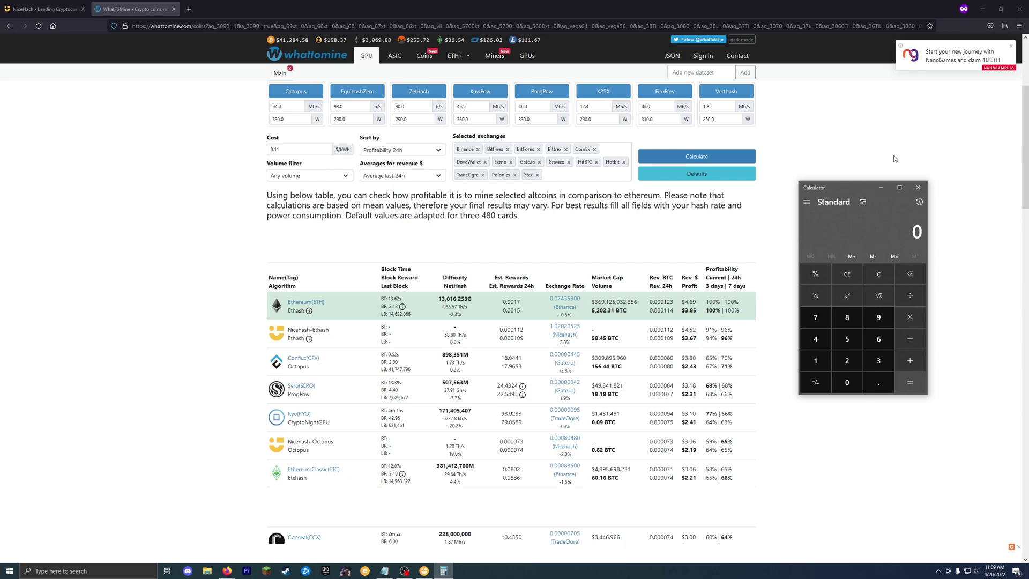
pyautogui.write('4.5')
pyautogui.write('2')
pyautogui.write('*30')
pyautogui.press('Return')
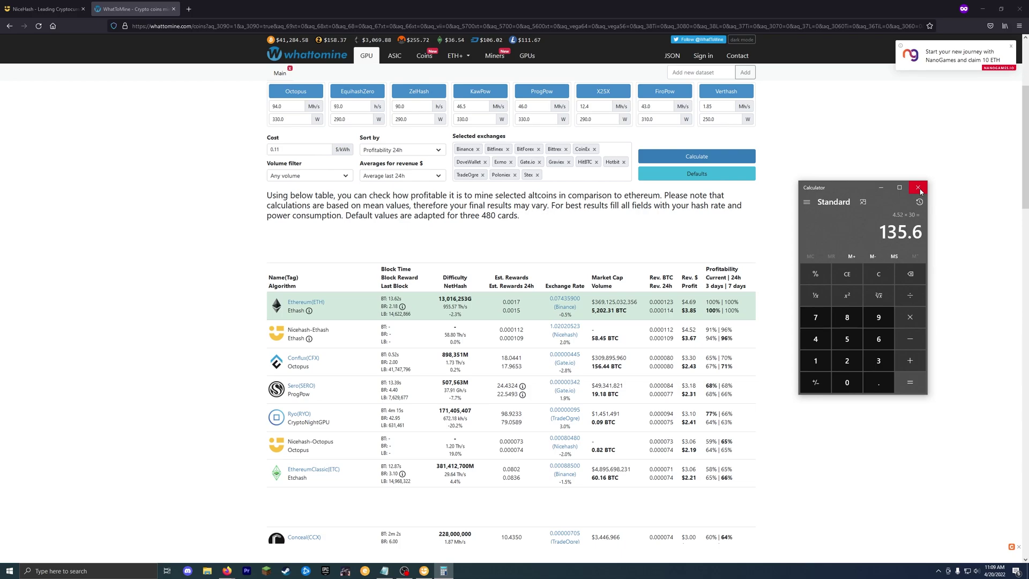
pyautogui.tripleClick(695, 339)
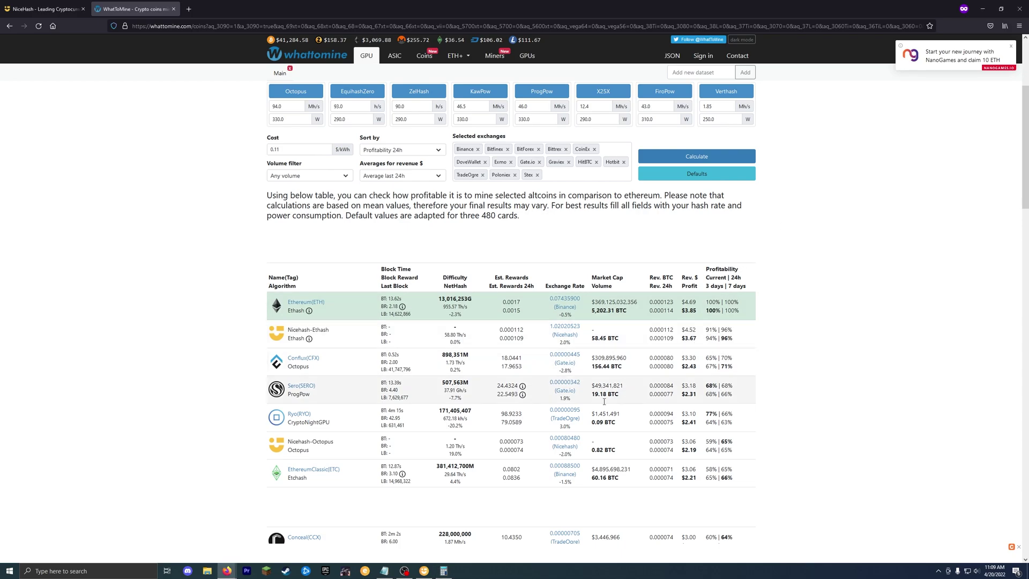
pyautogui.hotkey('alt', 'Tab')
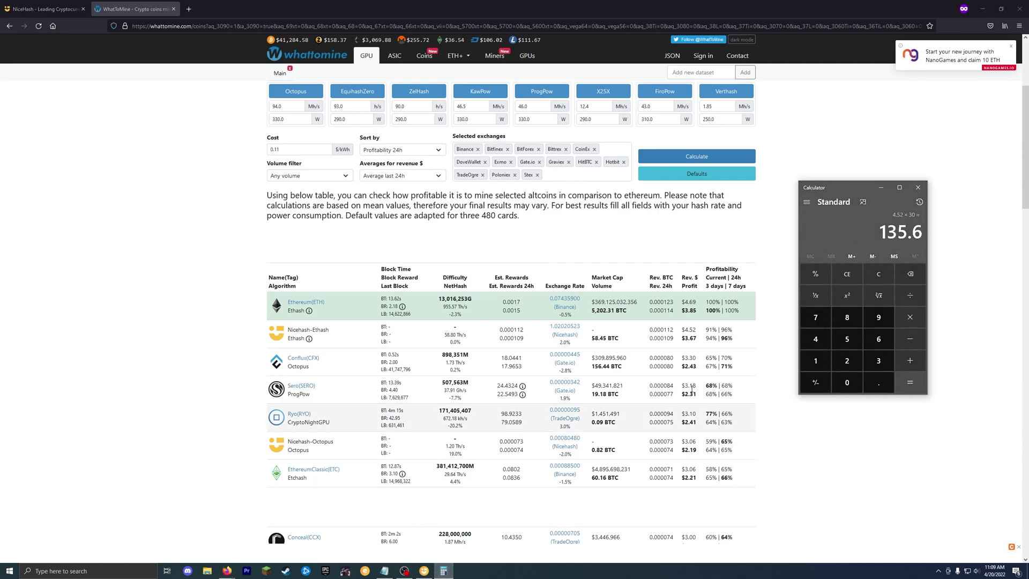
pyautogui.click(918, 187)
pyautogui.scroll(4, 734, 366)
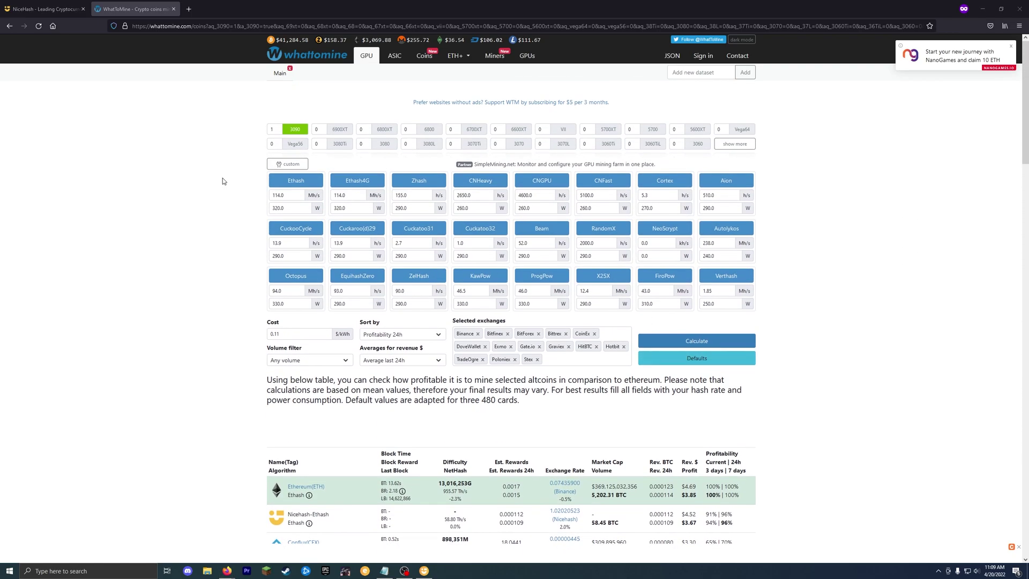
pyautogui.scroll(-4, 193, 194)
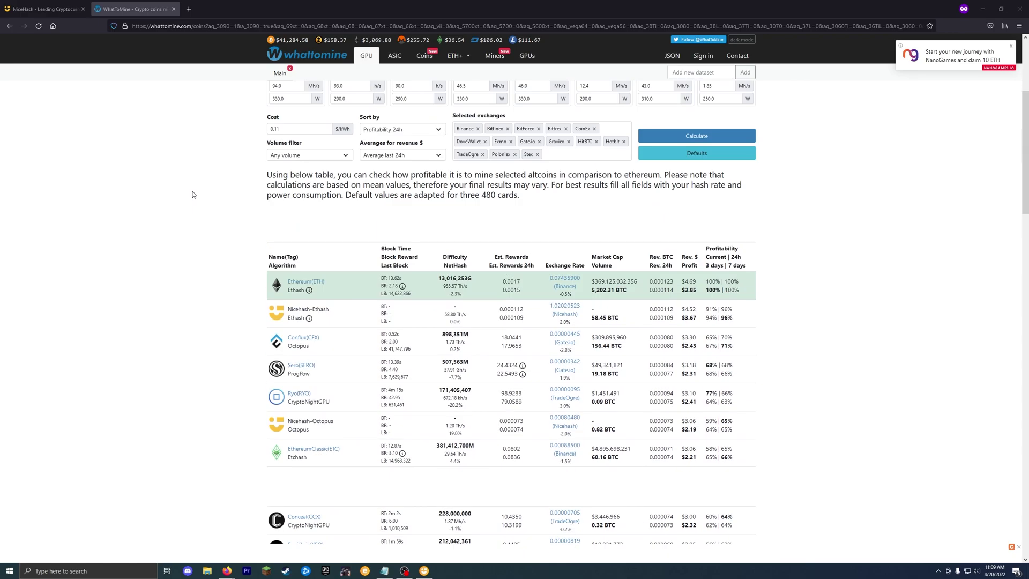
pyautogui.scroll(2, 191, 191)
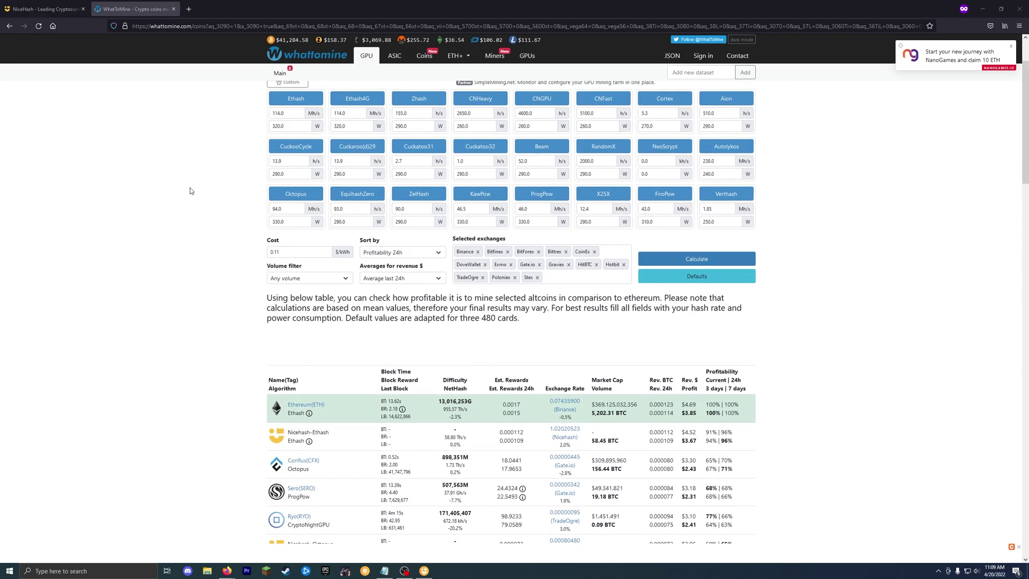
pyautogui.scroll(2, 194, 241)
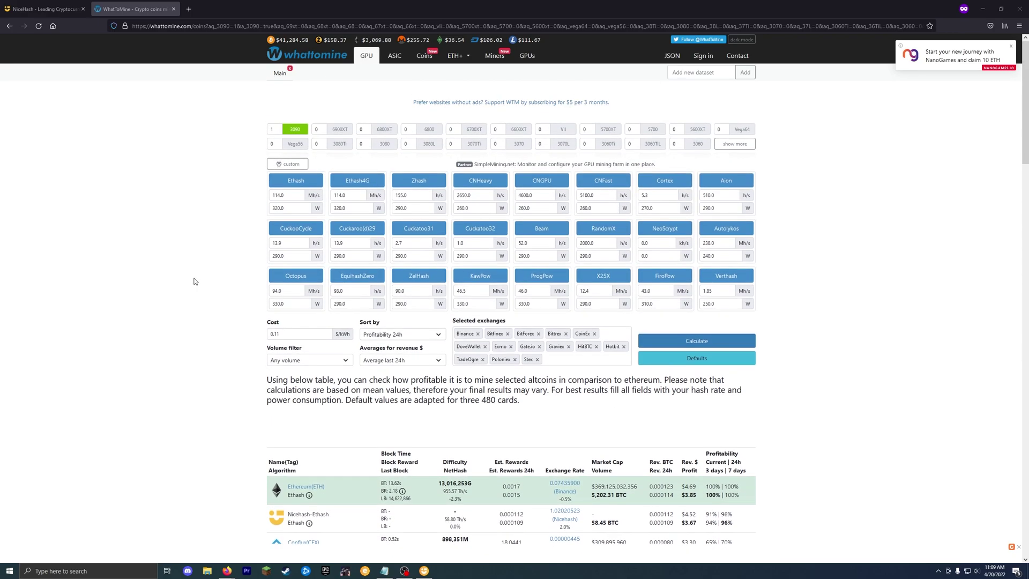
# Switch to the Notepad topic list and highlight parts of the Crypto Wallets and Ethereum Proof of Stake entries
pyautogui.click(384, 571)
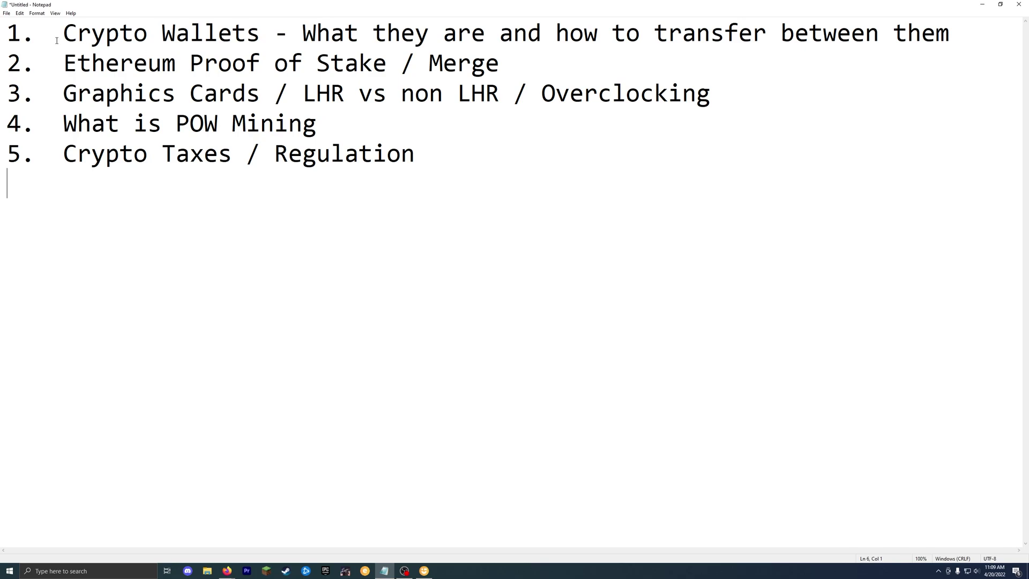
pyautogui.moveTo(56, 41); pyautogui.dragTo(174, 34)
pyautogui.click(411, 220)
pyautogui.moveTo(49, 64); pyautogui.dragTo(119, 63)
pyautogui.click(518, 197)
# Point out the Graphics Cards, LHR vs non LHR and Overclocking parts of the third topic
pyautogui.moveTo(73, 93); pyautogui.dragTo(191, 94)
pyautogui.click(432, 108)
pyautogui.click(317, 94)
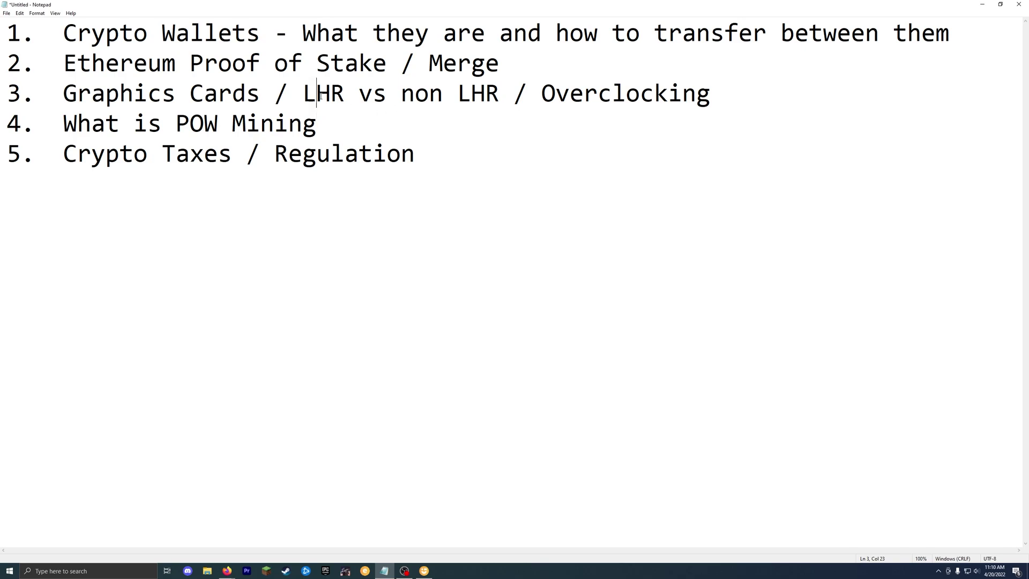
pyautogui.click(492, 95)
pyautogui.moveTo(732, 92); pyautogui.dragTo(589, 93)
pyautogui.press('Down')
# Highlight the What is POW Mining topic, Graphics Cards again, and the Crypto Taxes / Regulation topic
pyautogui.moveTo(61, 127); pyautogui.dragTo(143, 127)
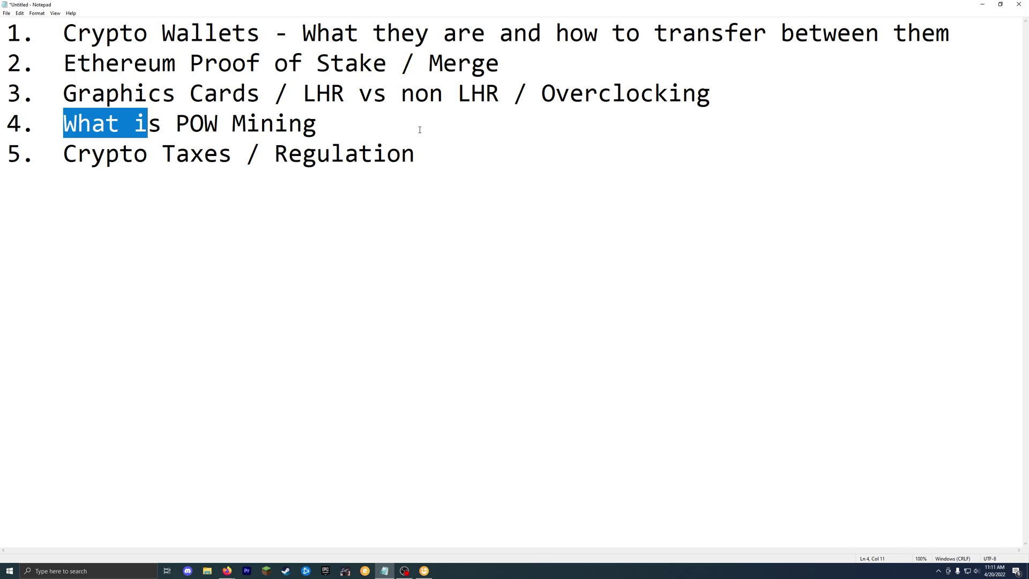
pyautogui.click(322, 125)
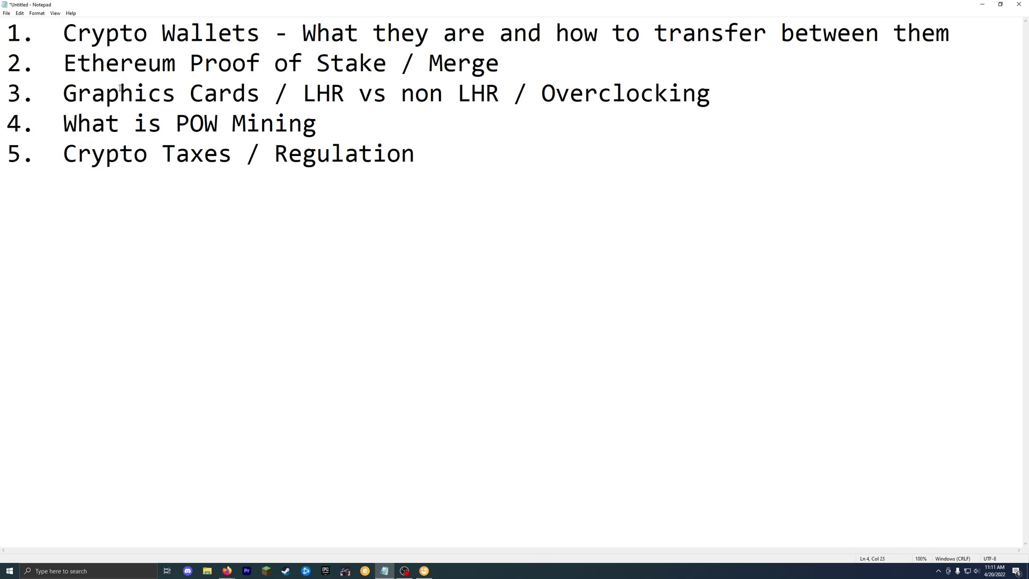
pyautogui.click(76, 93)
pyautogui.moveTo(75, 92); pyautogui.dragTo(261, 93)
pyautogui.click(332, 125)
pyautogui.moveTo(54, 158); pyautogui.dragTo(474, 209)
pyautogui.click(188, 181)
pyautogui.click(453, 165)
# Switch to the browser window with the NiceHash homepage and open the new account registration form
pyautogui.moveTo(227, 571)
pyautogui.click(182, 536)
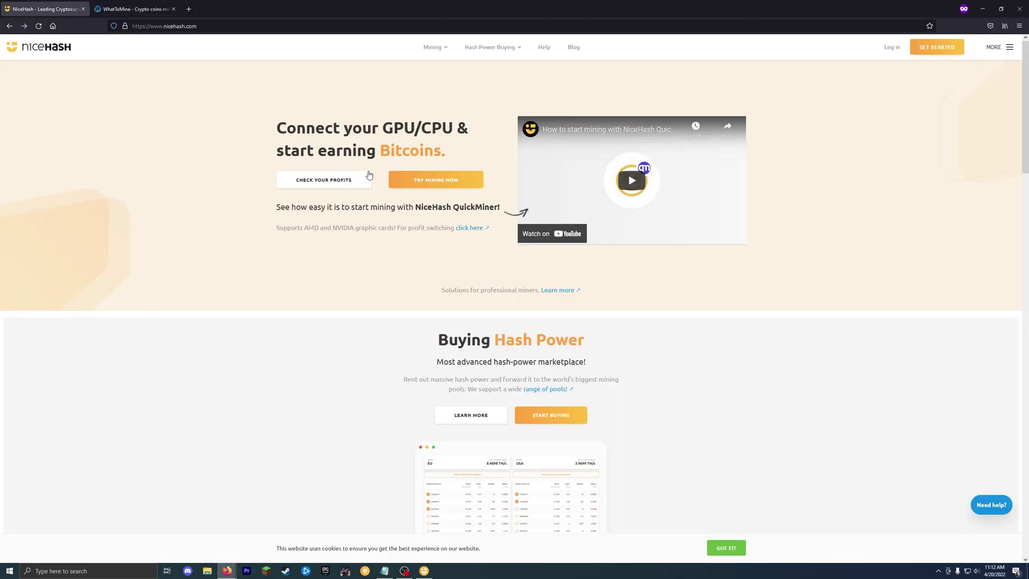
pyautogui.click(933, 49)
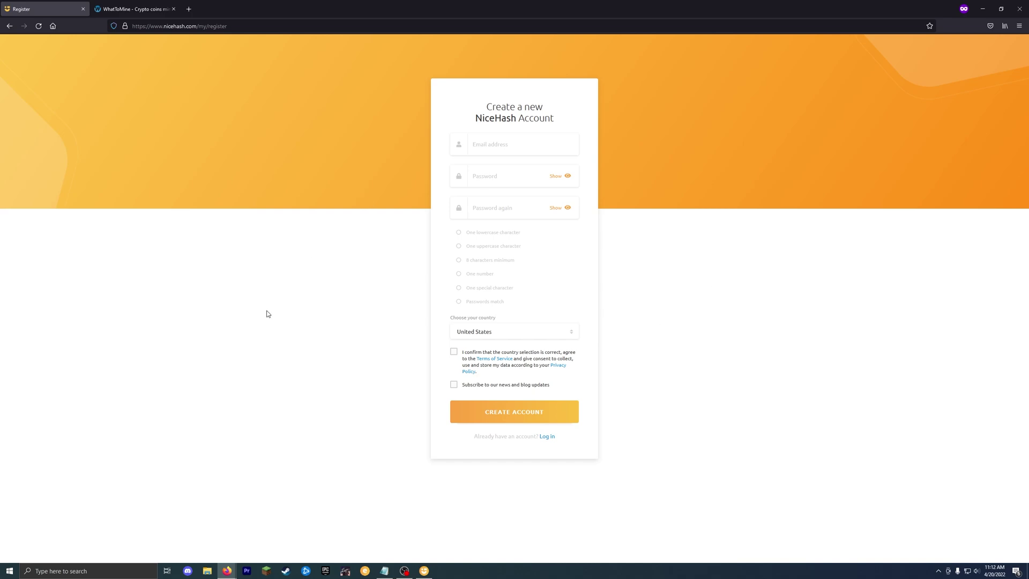
# Switch to the signed-in NiceHash dashboard and open the mining option selection from the rig manager
pyautogui.click(182, 534)
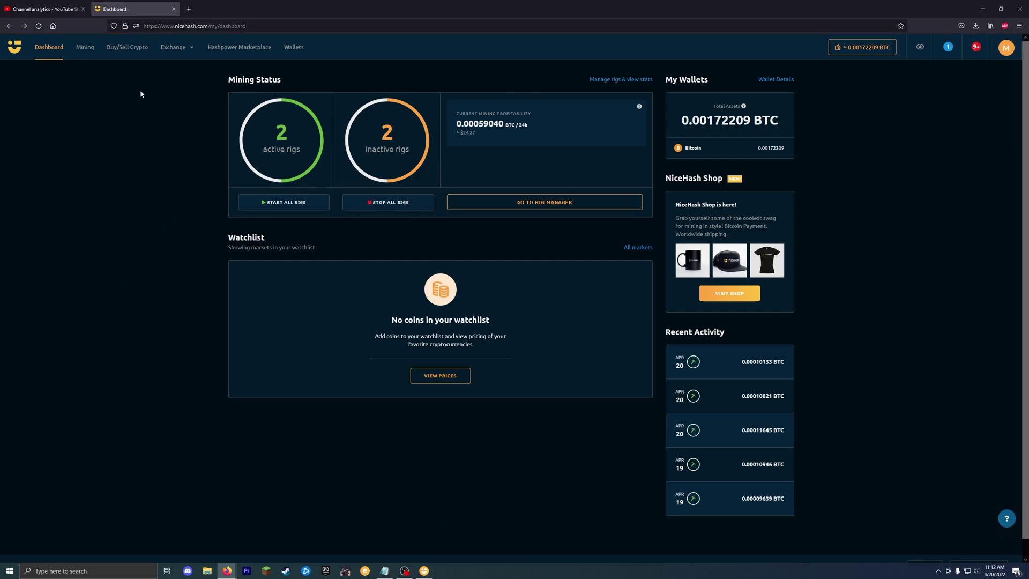
pyautogui.click(85, 48)
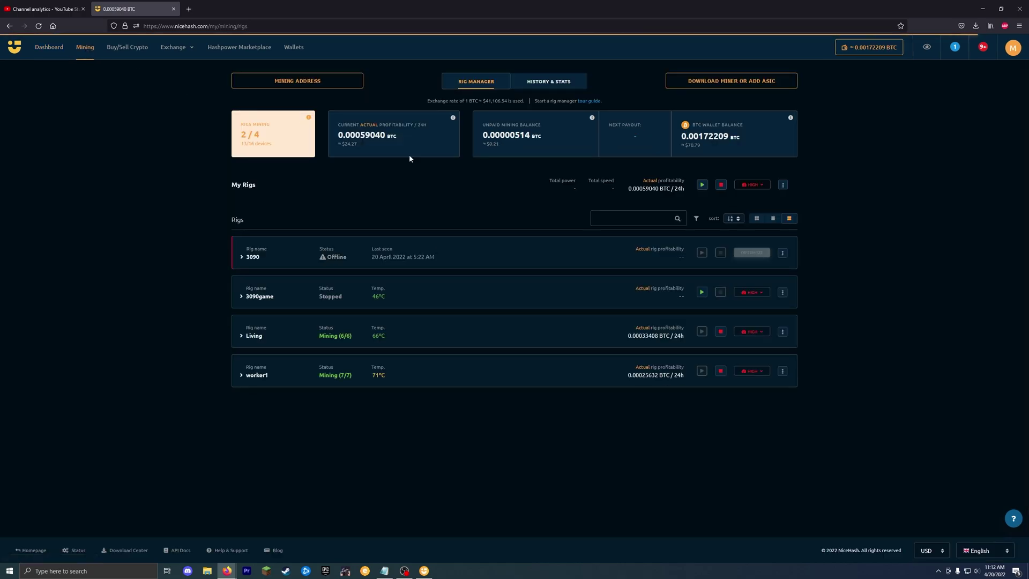
pyautogui.click(780, 83)
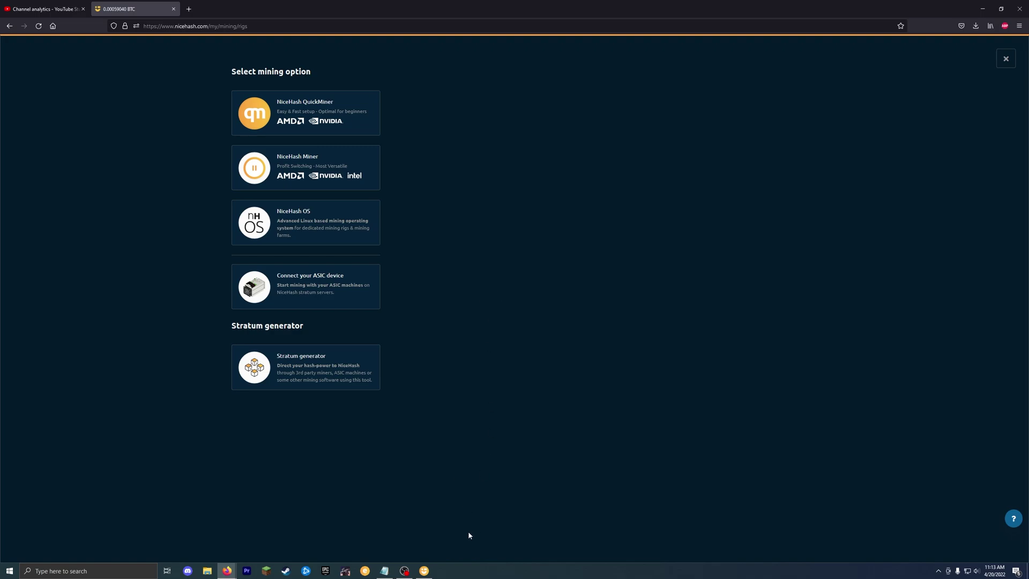
# Switch to NiceHash Miner and list the RTX 3090's algorithm benchmarks sorted by BTC/24H, highest first
pyautogui.click(424, 570)
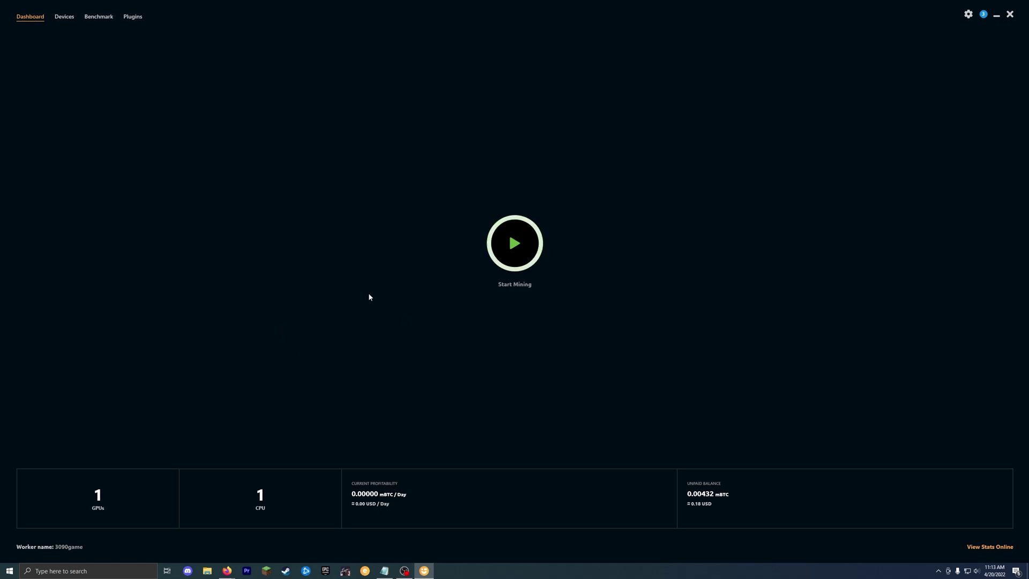
pyautogui.click(98, 18)
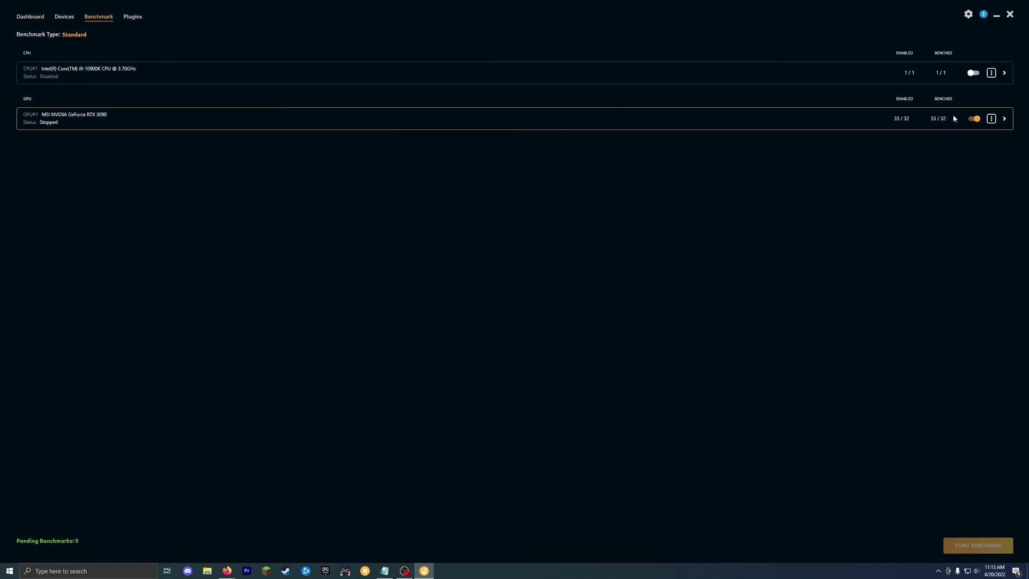
pyautogui.click(1004, 119)
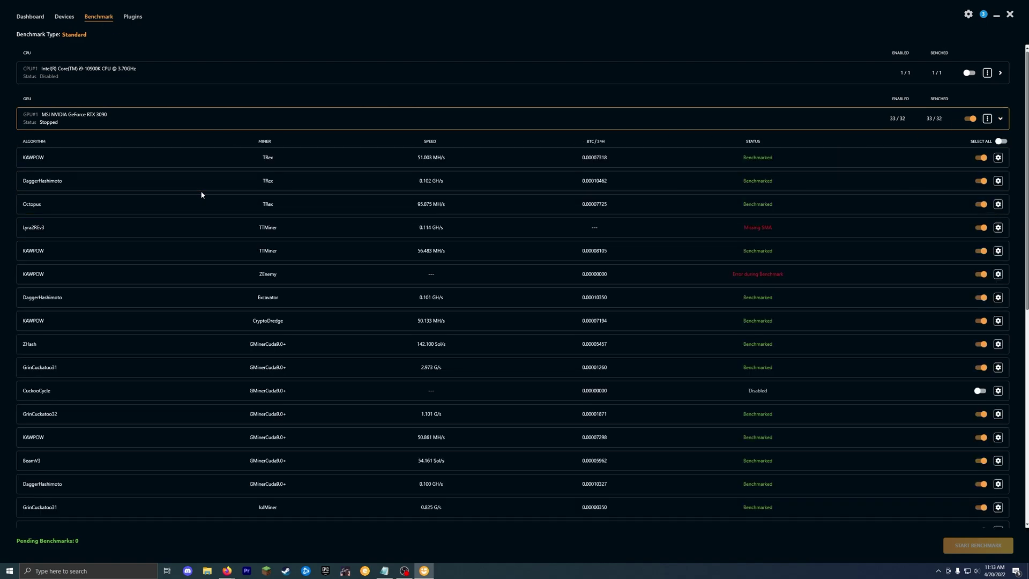
pyautogui.click(601, 142)
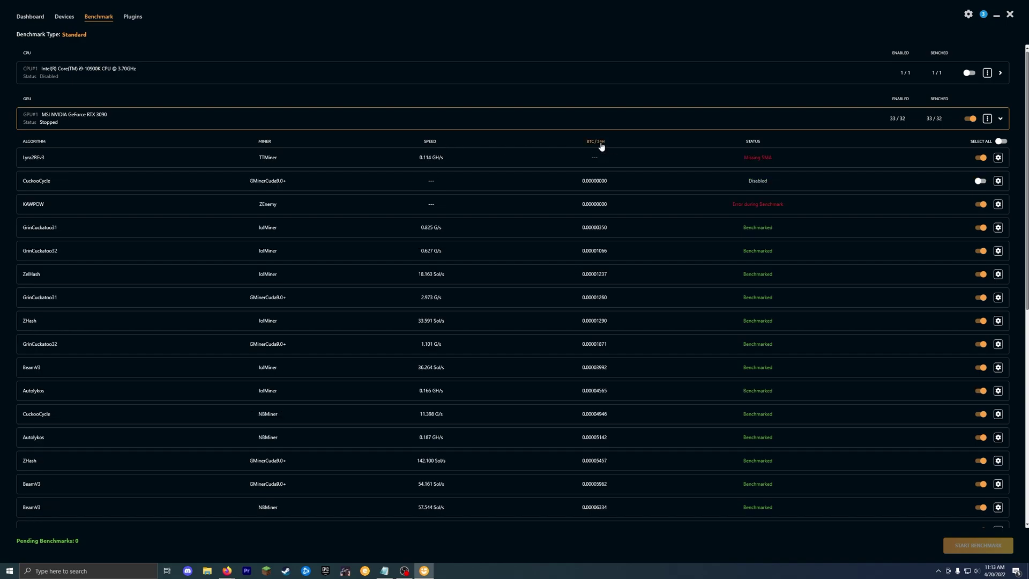
pyautogui.click(602, 143)
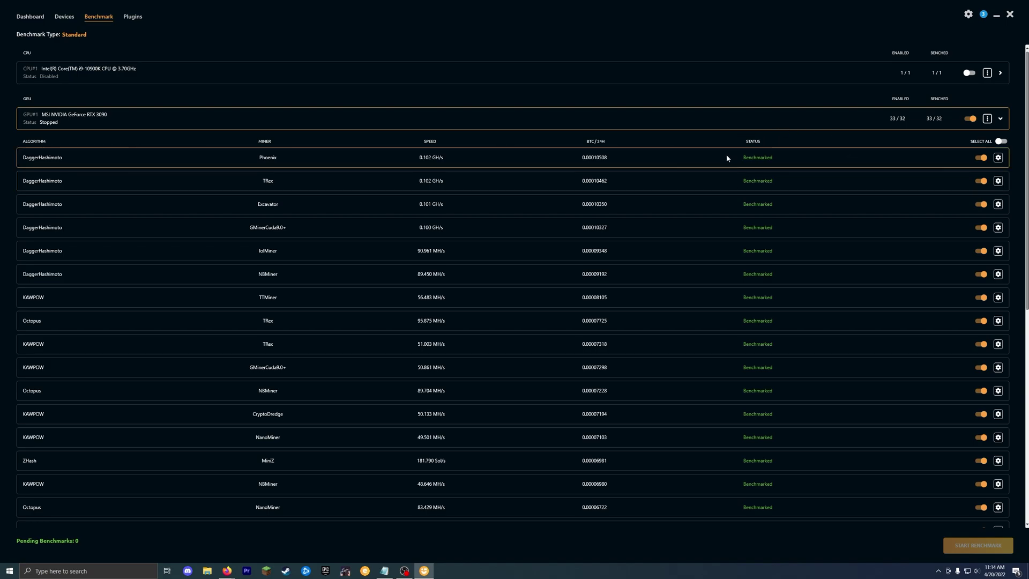
# Look through the RTX 3090's algorithm benchmarks and start mining from the miner's dashboard
pyautogui.scroll(-3, 920, 335)
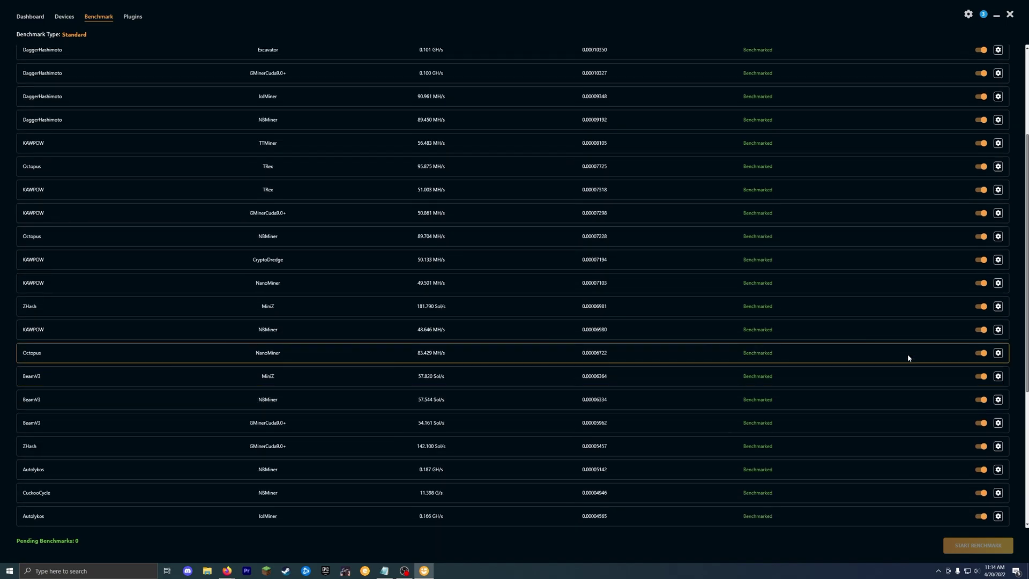
pyautogui.scroll(3, 908, 353)
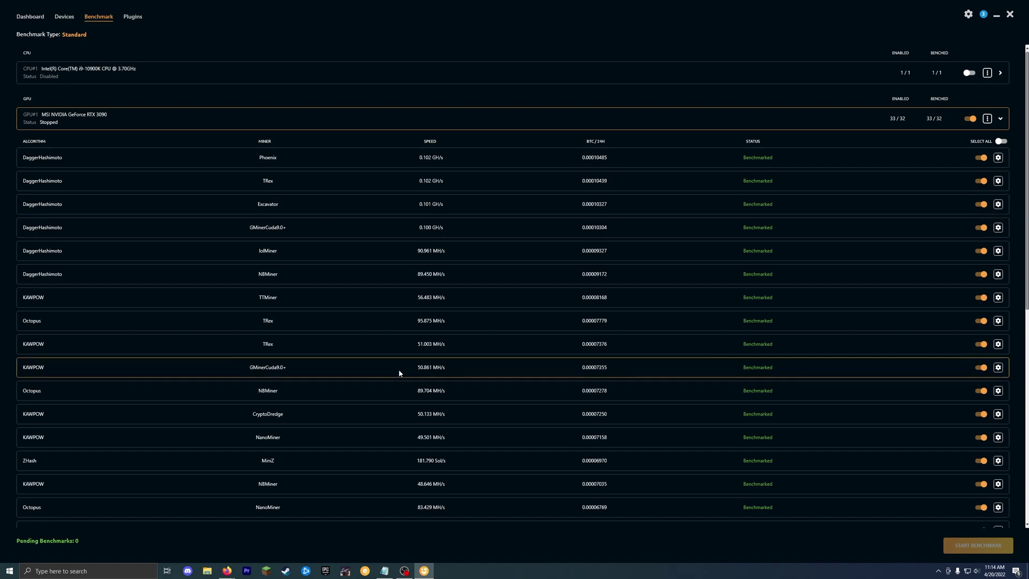
pyautogui.scroll(-1, 399, 372)
pyautogui.click(28, 18)
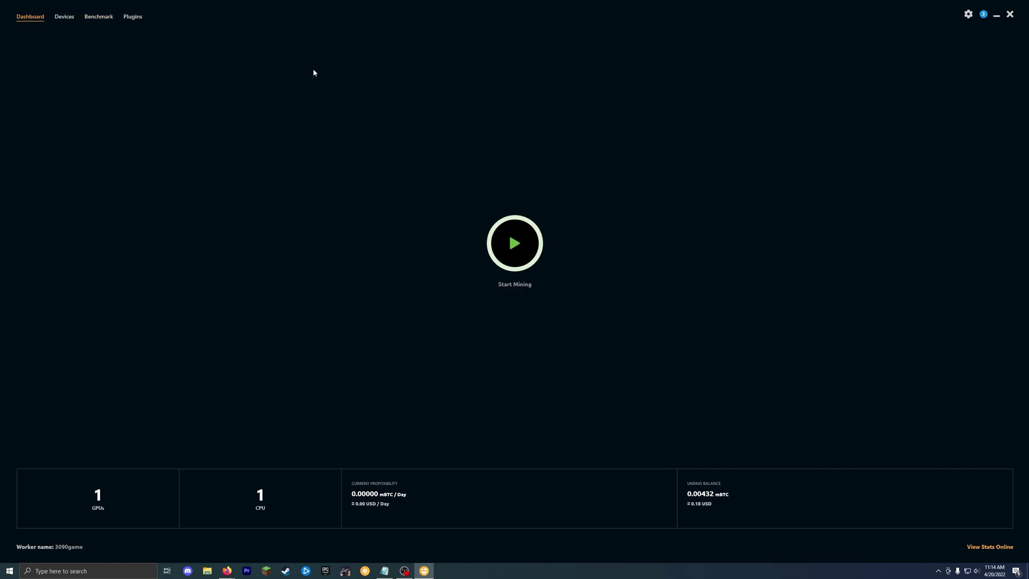
pyautogui.click(512, 244)
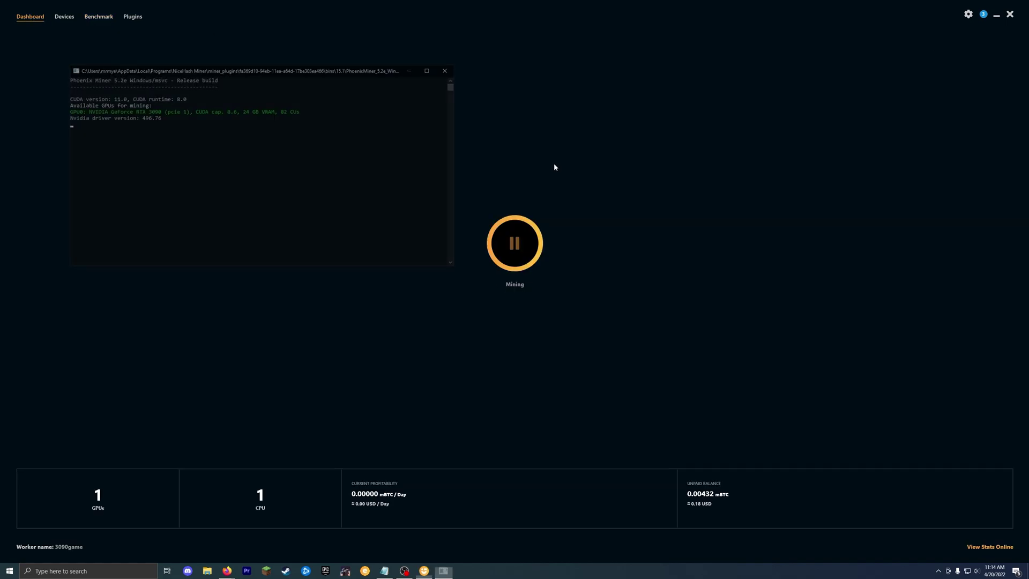
# Reposition the Phoenix Miner and T-Rex console windows so they do not cover the dashboard's mining control
pyautogui.moveTo(198, 66); pyautogui.dragTo(177, 115)
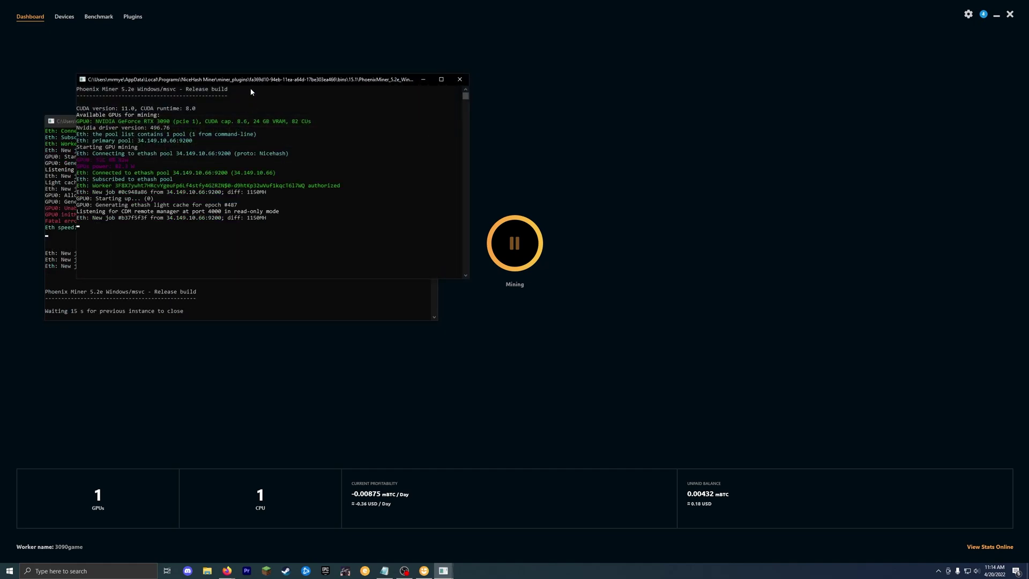
pyautogui.moveTo(295, 80); pyautogui.dragTo(565, 58)
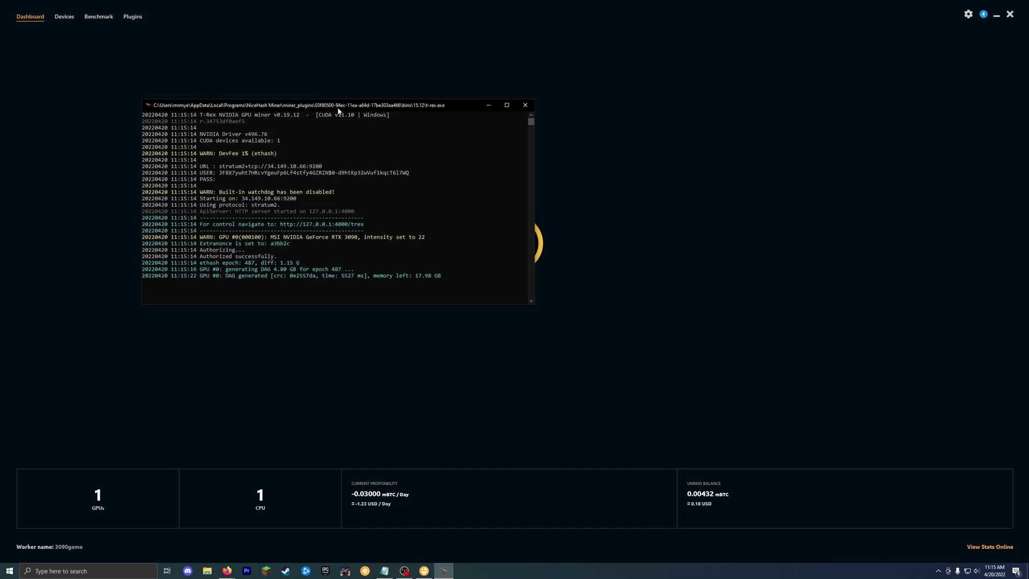
pyautogui.moveTo(338, 111); pyautogui.dragTo(307, 142)
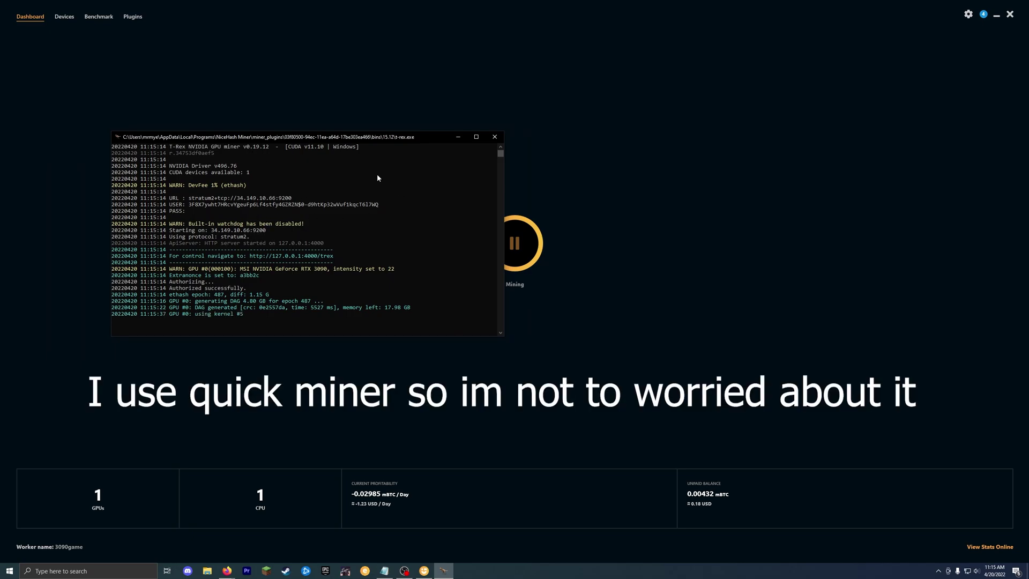
# Check the RTX 3090 algorithms' mining status in the benchmark list, and move the T-Rex console clear of the dashboard's centre
pyautogui.click(99, 27)
pyautogui.click(99, 20)
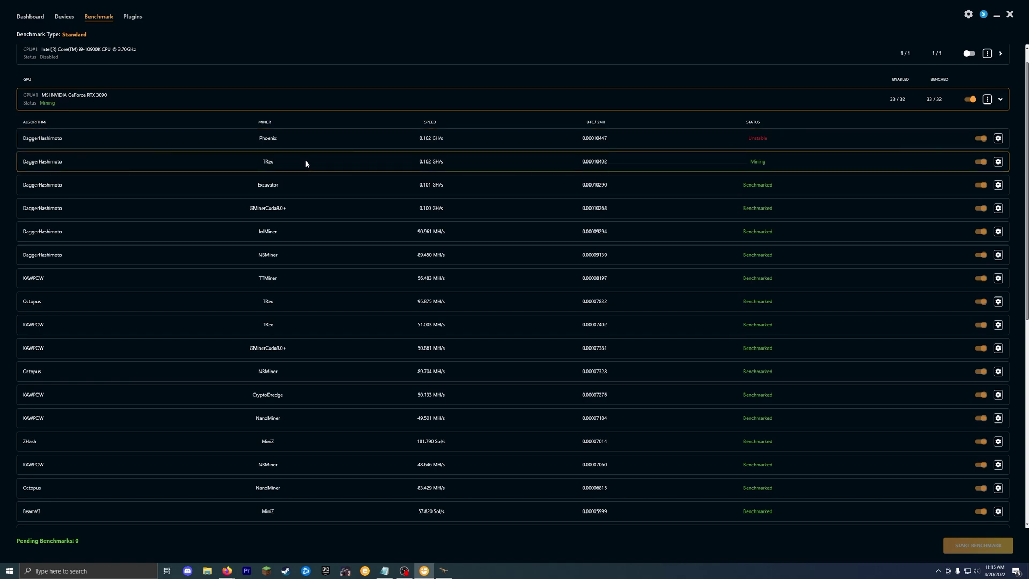
pyautogui.click(31, 17)
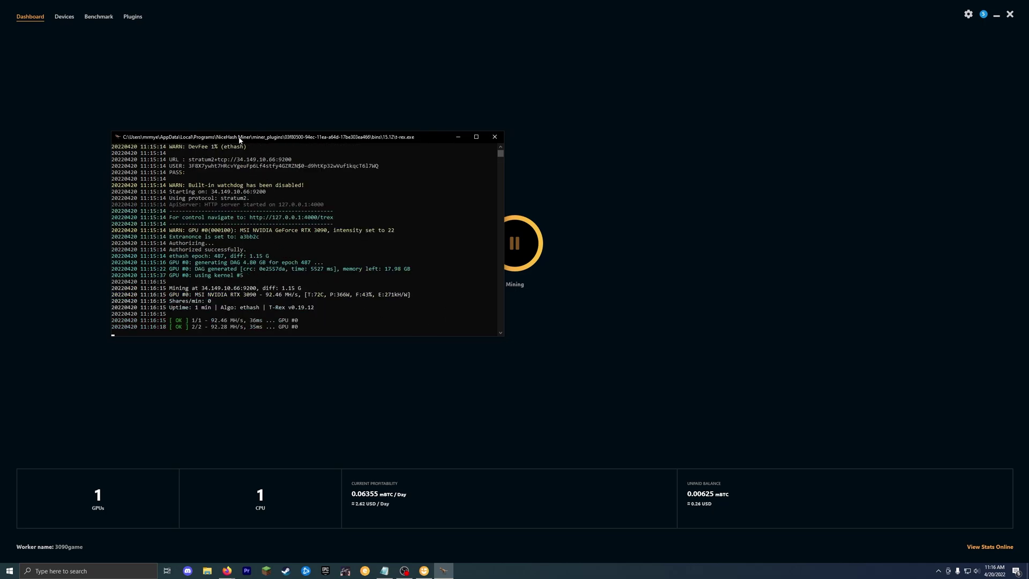
pyautogui.moveTo(239, 140); pyautogui.dragTo(160, 33)
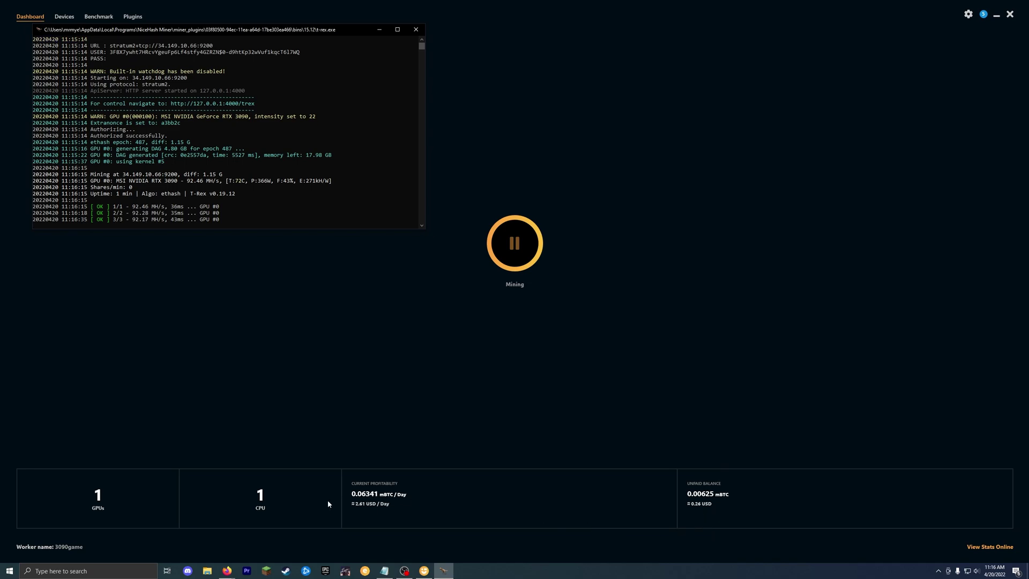
# Switch to the NiceHash rig manager in Firefox and highlight the dollar value of the unpaid mining balance
pyautogui.moveTo(227, 571)
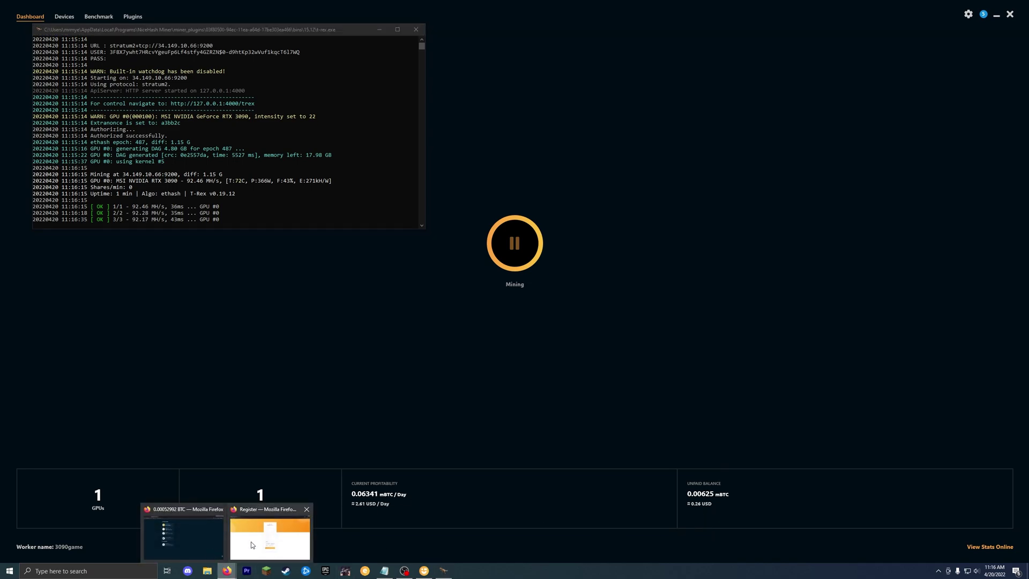
pyautogui.click(268, 536)
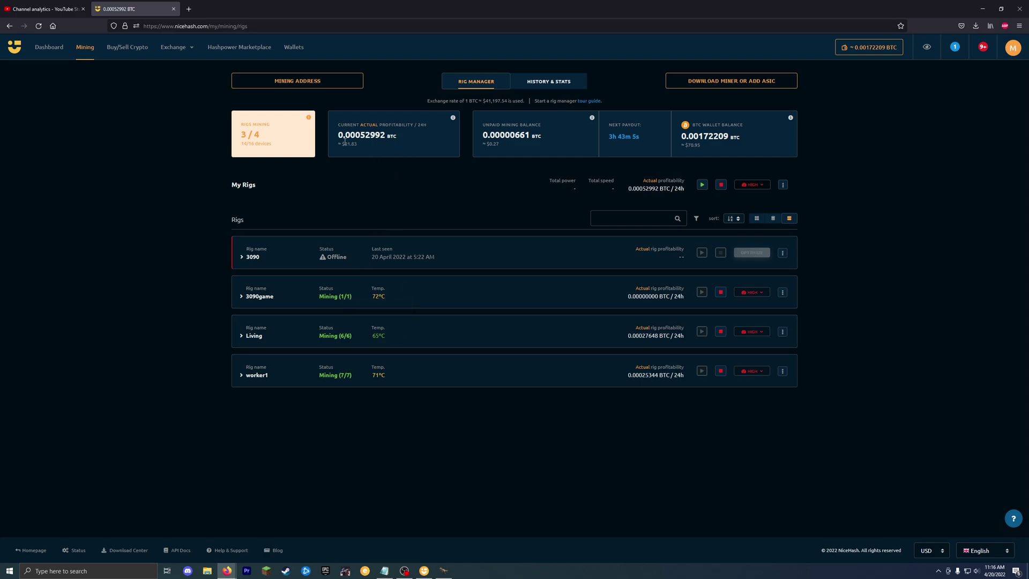
pyautogui.click(336, 159)
pyautogui.moveTo(526, 146); pyautogui.dragTo(473, 147)
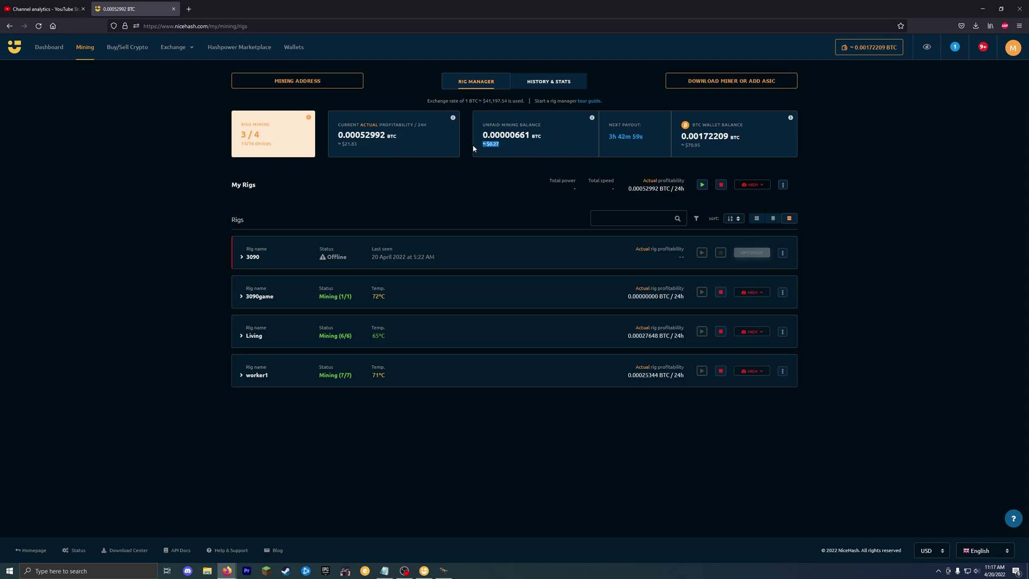
pyautogui.click(519, 148)
# Highlight the unpaid BTC mining balance, the next payout time and the BTC wallet balance heading in the rig manager
pyautogui.moveTo(533, 135); pyautogui.dragTo(477, 139)
pyautogui.click(523, 180)
pyautogui.moveTo(648, 140); pyautogui.dragTo(607, 137)
pyautogui.moveTo(543, 136); pyautogui.dragTo(503, 137)
pyautogui.moveTo(740, 123); pyautogui.dragTo(684, 121)
pyautogui.click(719, 150)
# Bring up the T-Rex console to check its accepted shares, and switch to the NiceHash Miner dashboard for current profitability
pyautogui.click(443, 570)
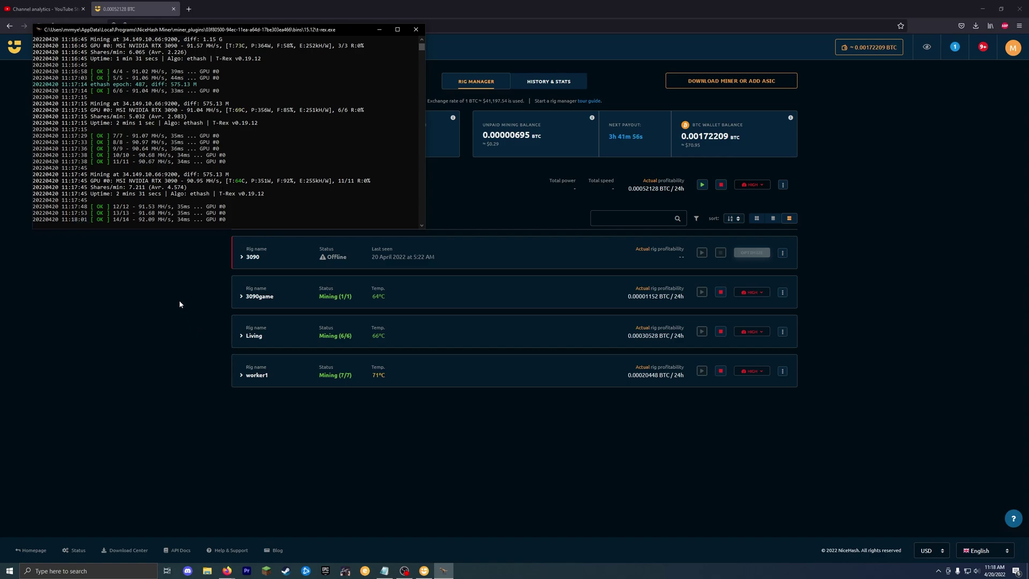
pyautogui.click(424, 570)
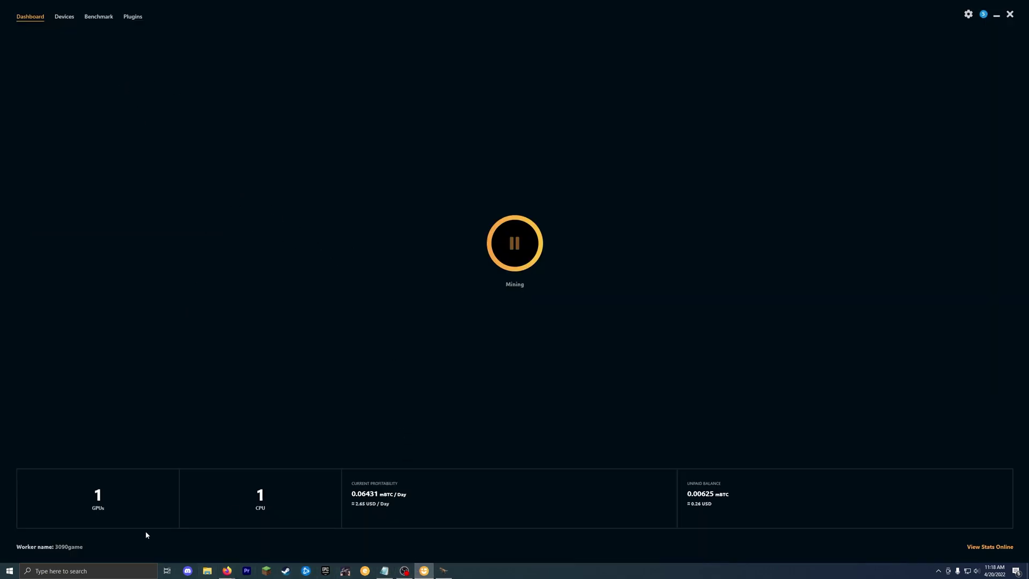
pyautogui.moveTo(374, 475)
# Review the miner's device status, algorithm benchmarks and installed plugins, and return to the dashboard
pyautogui.click(56, 19)
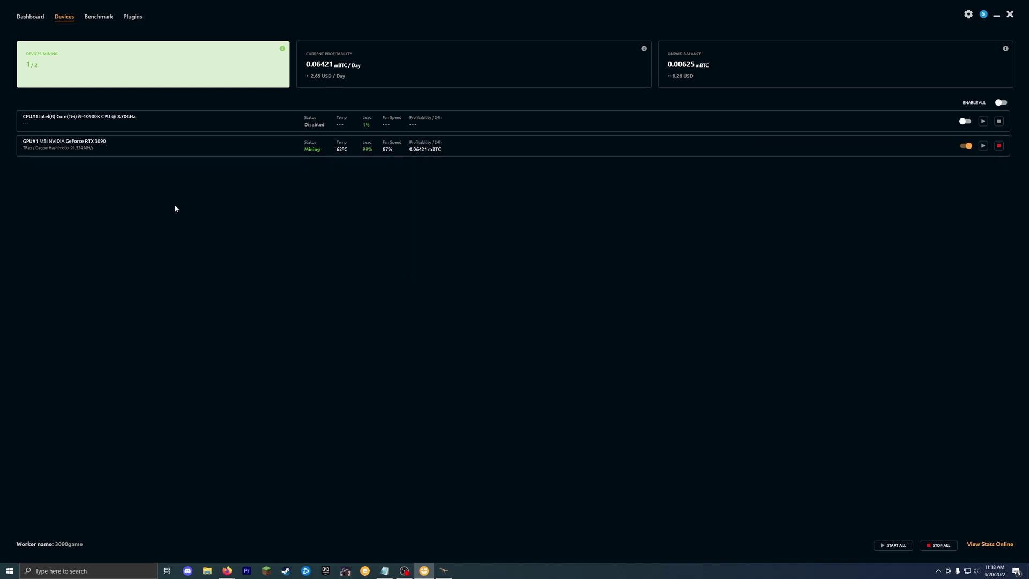
pyautogui.click(99, 17)
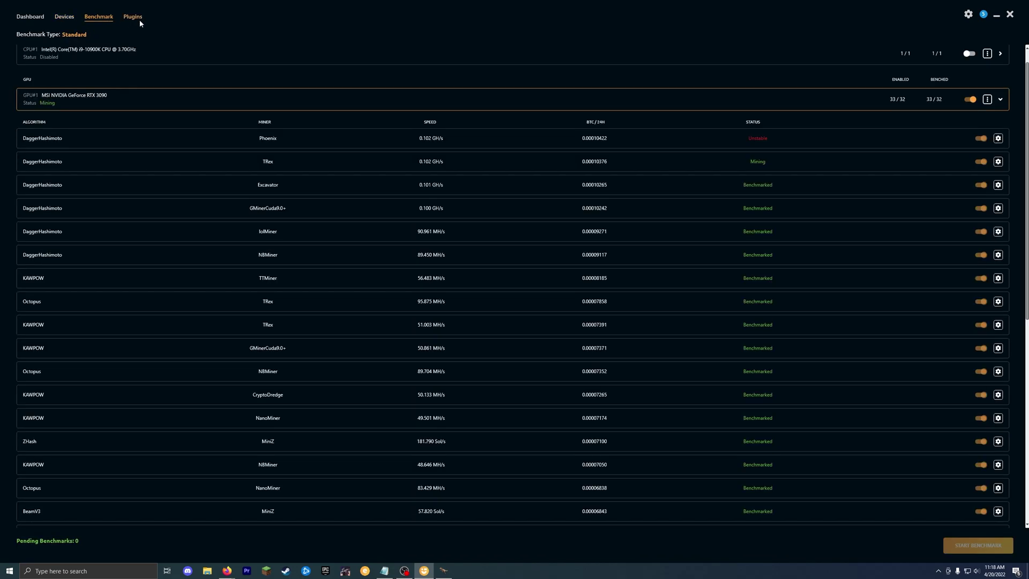
pyautogui.click(140, 19)
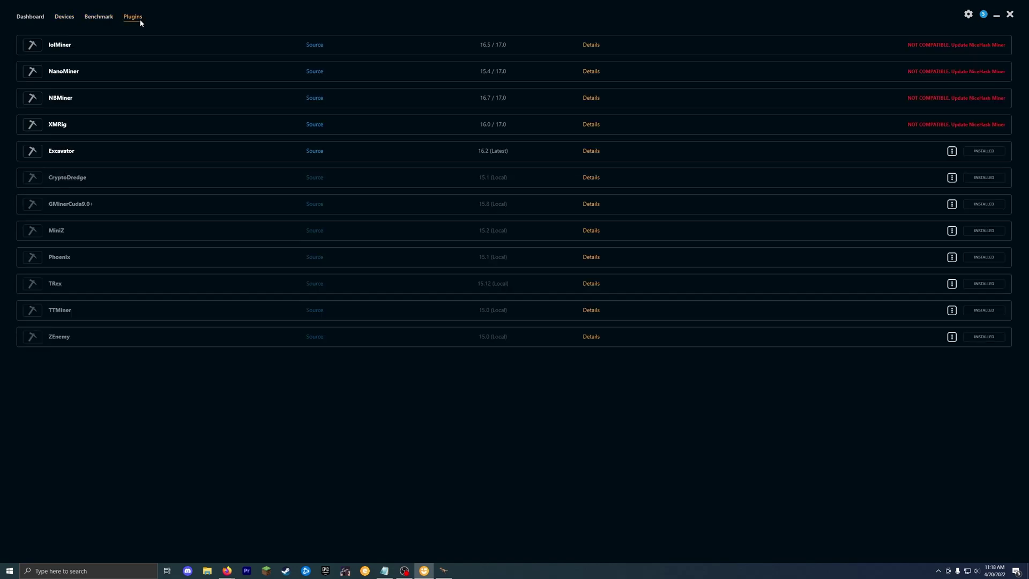
pyautogui.click(66, 18)
pyautogui.click(30, 20)
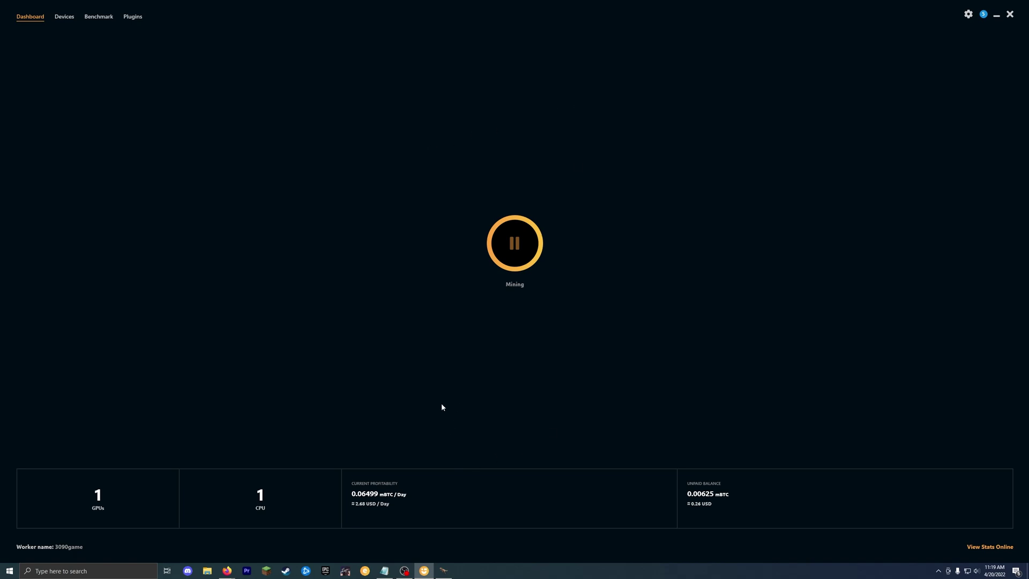
# Switch back to the Firefox window showing the NiceHash rig manager
pyautogui.click(261, 552)
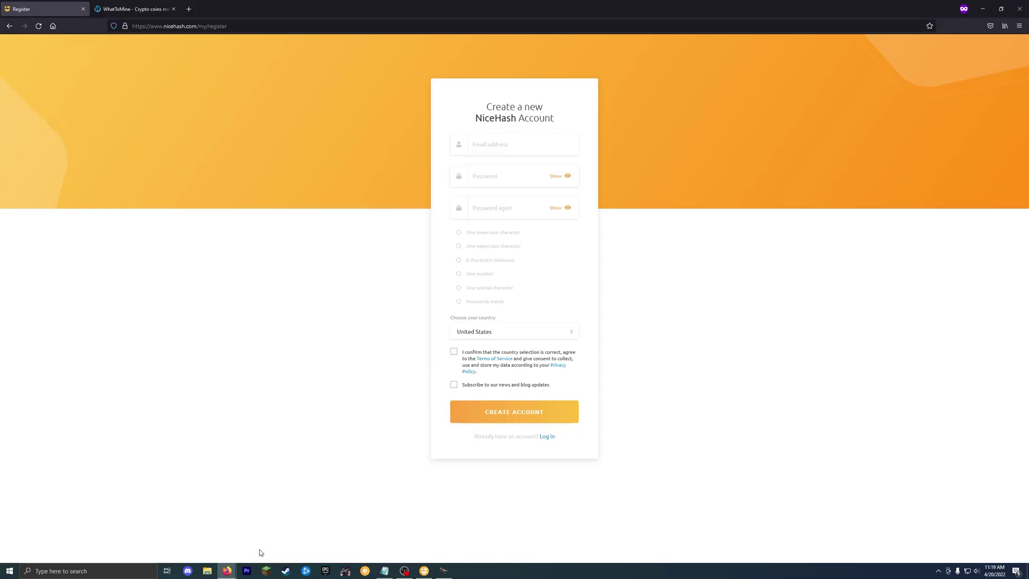
pyautogui.click(197, 516)
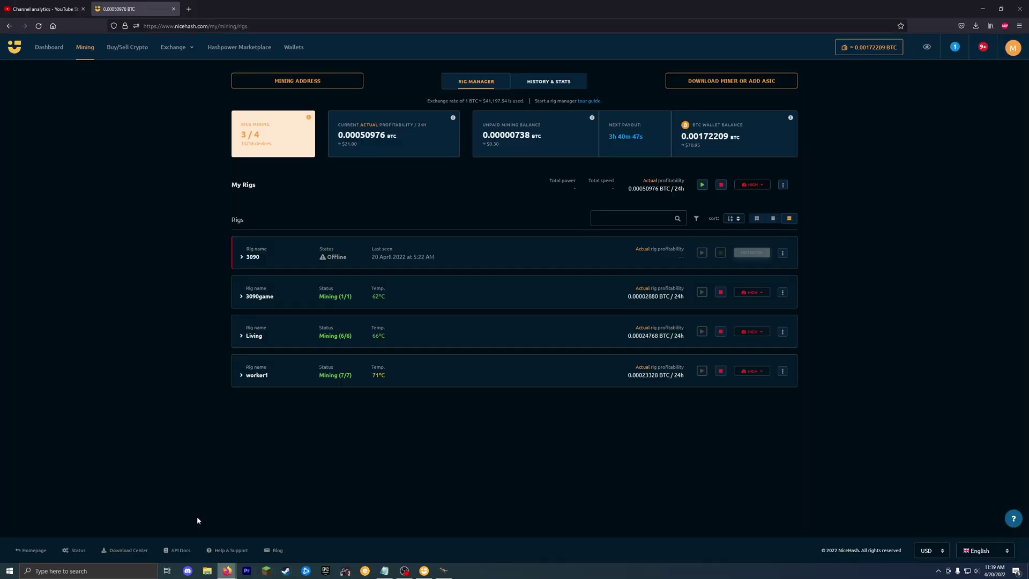